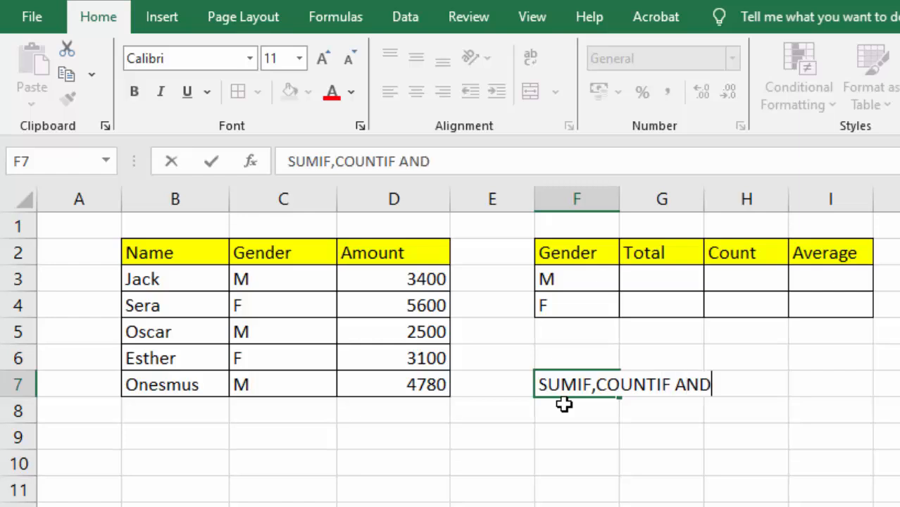
- Finish the F7 note so it reads 'SUMIF,COUNTIF AND AVERAGEIF' and commit it
{"action": "type", "text": "AVERAGEIF"}
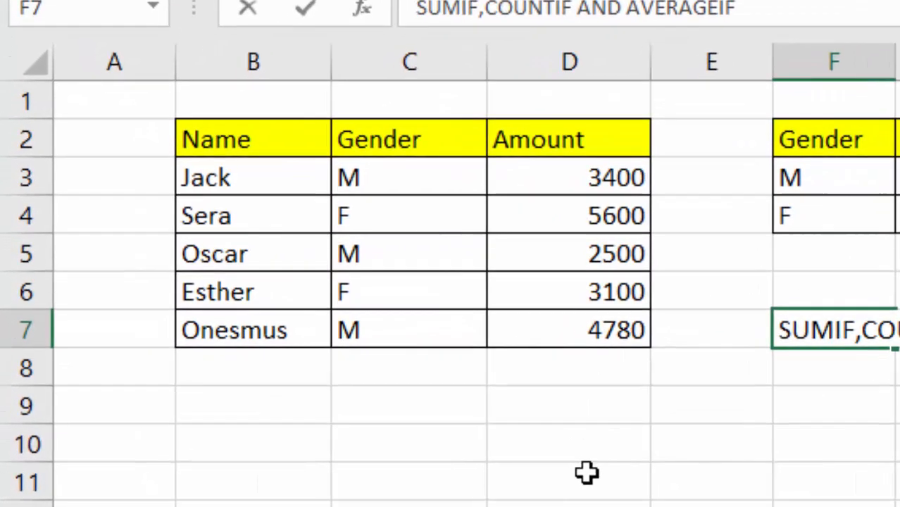
{"action": "left_click", "coordinate": [404, 483]}
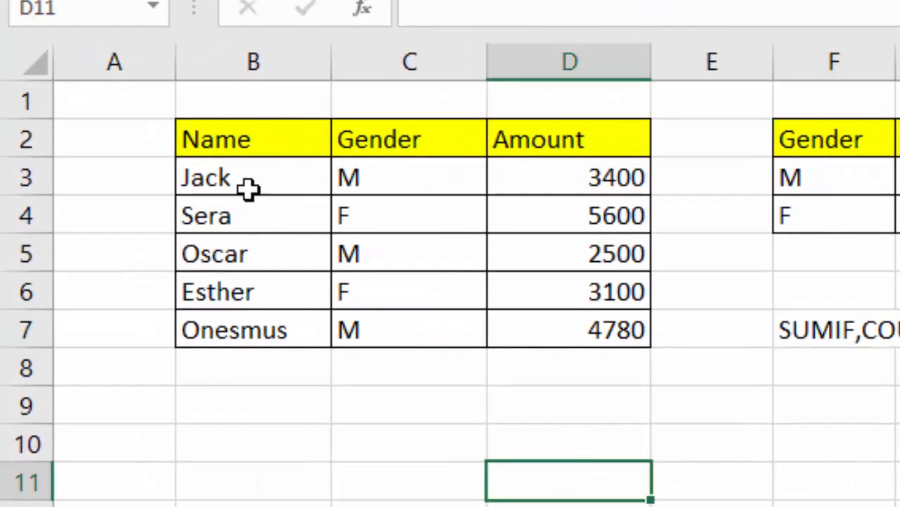
{"action": "left_click", "coordinate": [579, 176]}
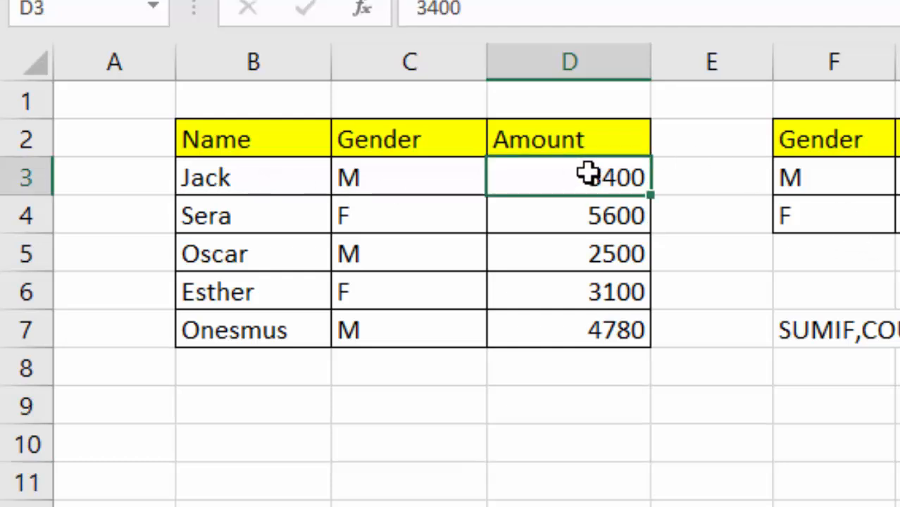
{"action": "left_click", "coordinate": [586, 224]}
{"action": "left_click", "coordinate": [582, 282]}
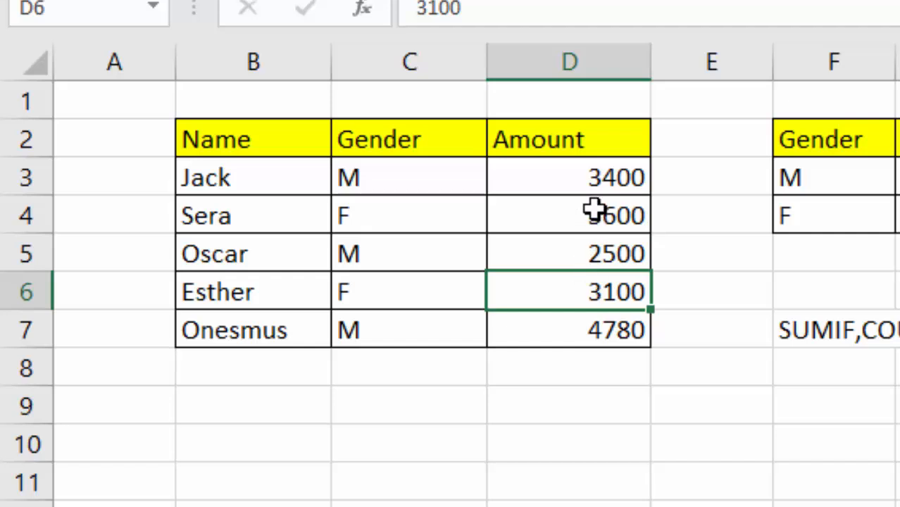
{"action": "left_click_drag", "start_coordinate": [588, 176], "coordinate": [575, 377]}
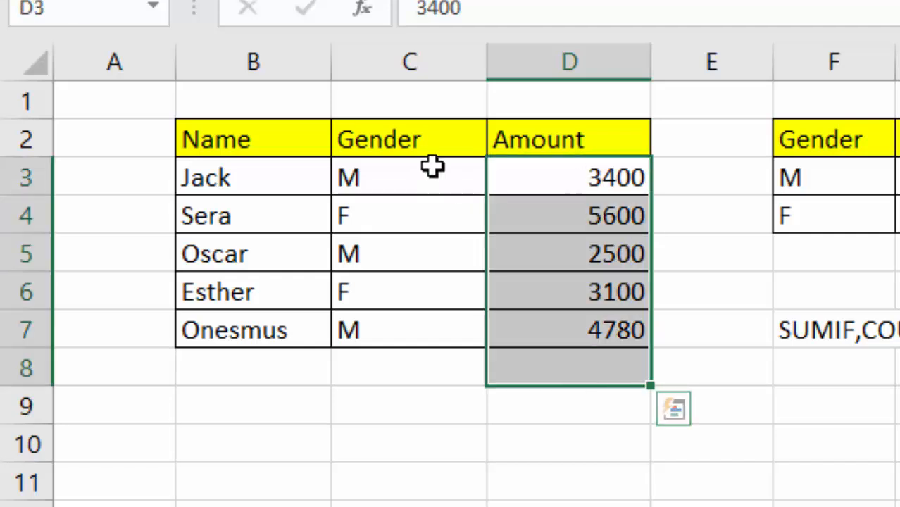
{"action": "left_click", "coordinate": [384, 176]}
{"action": "left_click", "coordinate": [429, 224]}
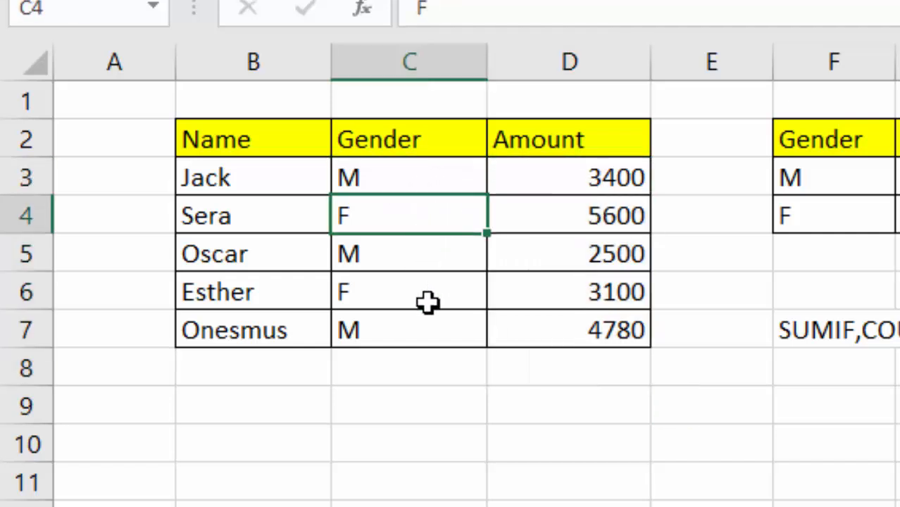
{"action": "left_click", "coordinate": [899, 483]}
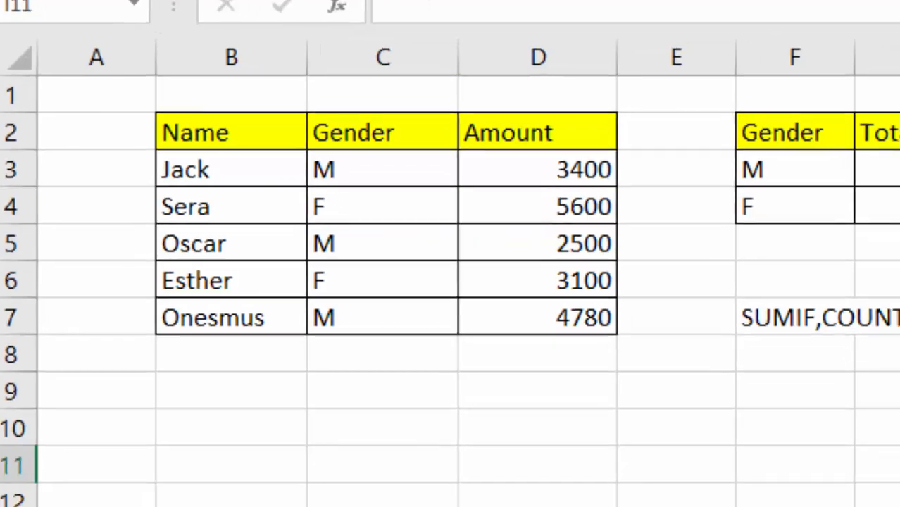
{"action": "left_click_drag", "start_coordinate": [516, 84], "coordinate": [820, 137]}
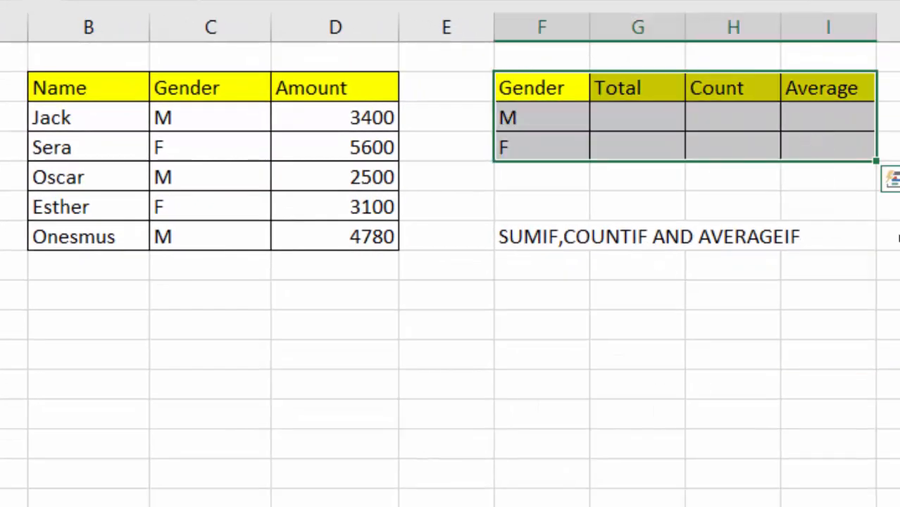
{"action": "left_click", "coordinate": [649, 127]}
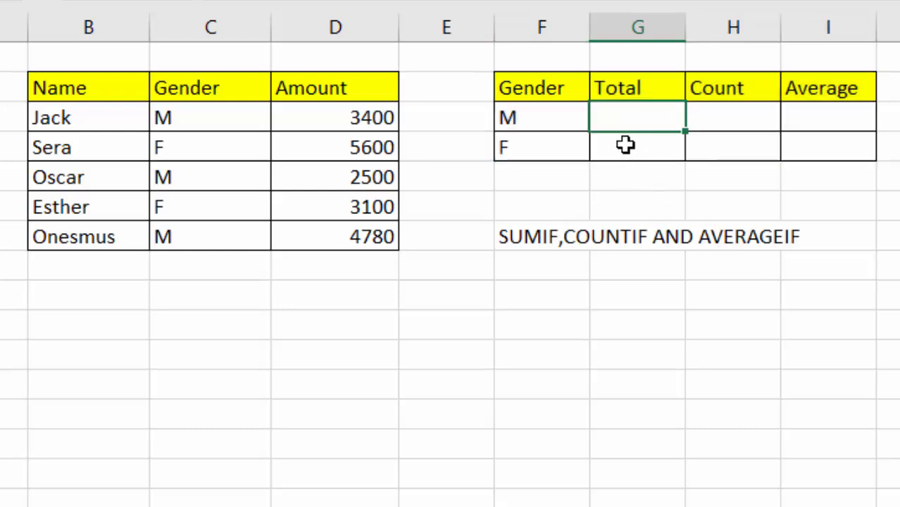
{"action": "left_click", "coordinate": [623, 149]}
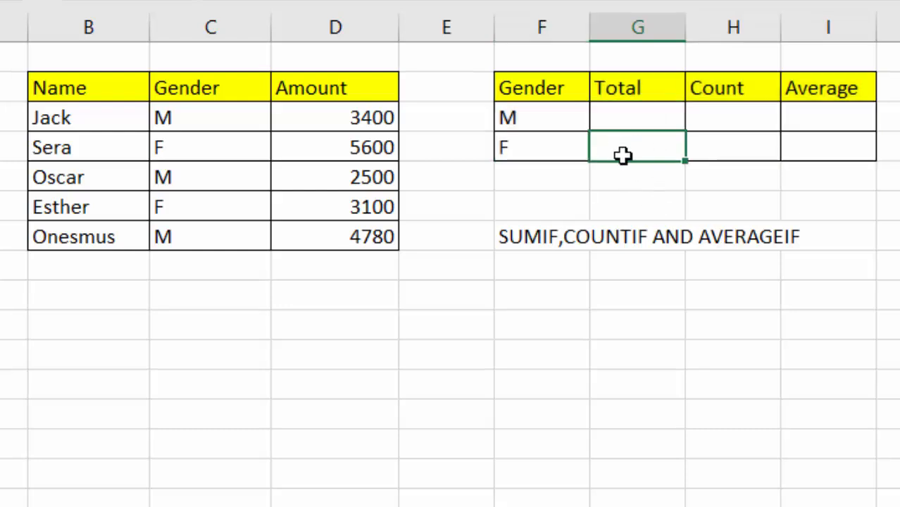
{"action": "left_click", "coordinate": [715, 111]}
{"action": "left_click", "coordinate": [717, 148]}
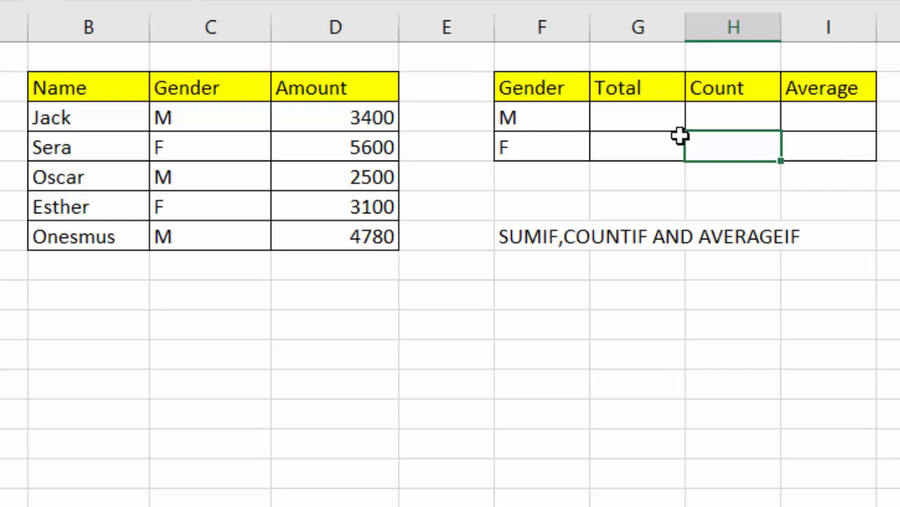
{"action": "left_click", "coordinate": [814, 118]}
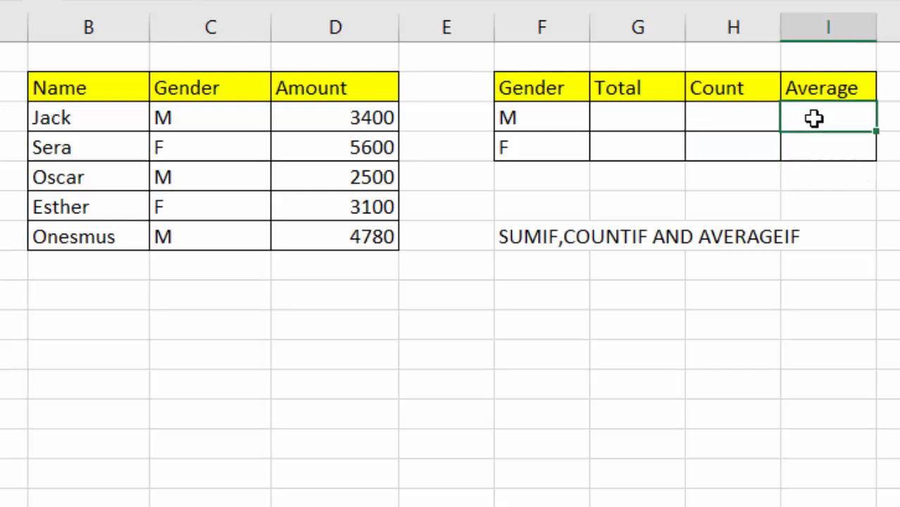
{"action": "left_click", "coordinate": [835, 154]}
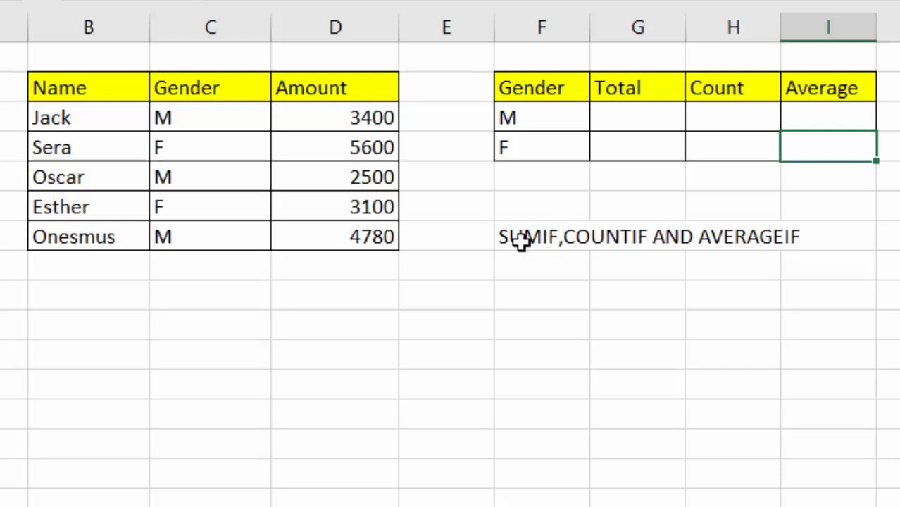
{"action": "left_click", "coordinate": [585, 376]}
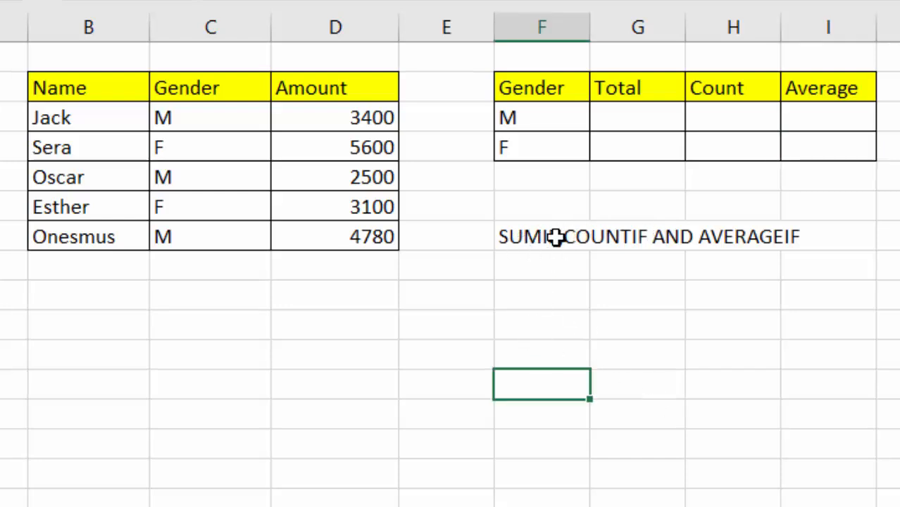
{"action": "left_click", "coordinate": [616, 108]}
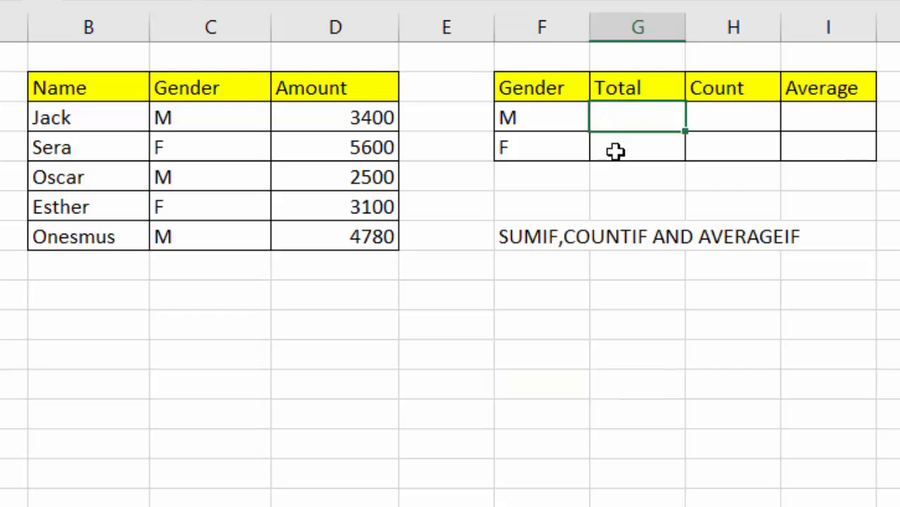
{"action": "left_click_drag", "start_coordinate": [600, 148], "coordinate": [574, 149]}
- Enter =SUMIF(C3:C7,F3,D3:D7) in the M Total cell G3, giving 10680
{"action": "left_click", "coordinate": [728, 352]}
{"action": "left_click", "coordinate": [628, 114]}
{"action": "type", "text": "=SUM"}
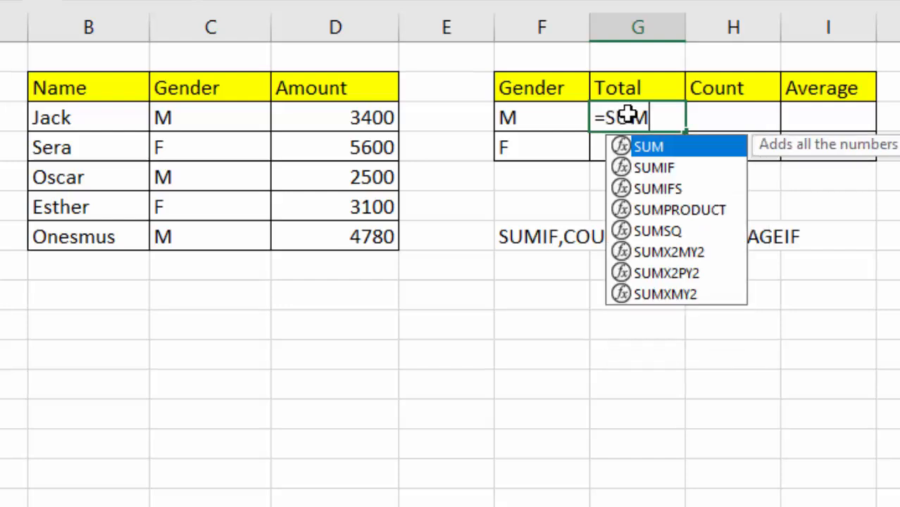
{"action": "type", "text": "IF"}
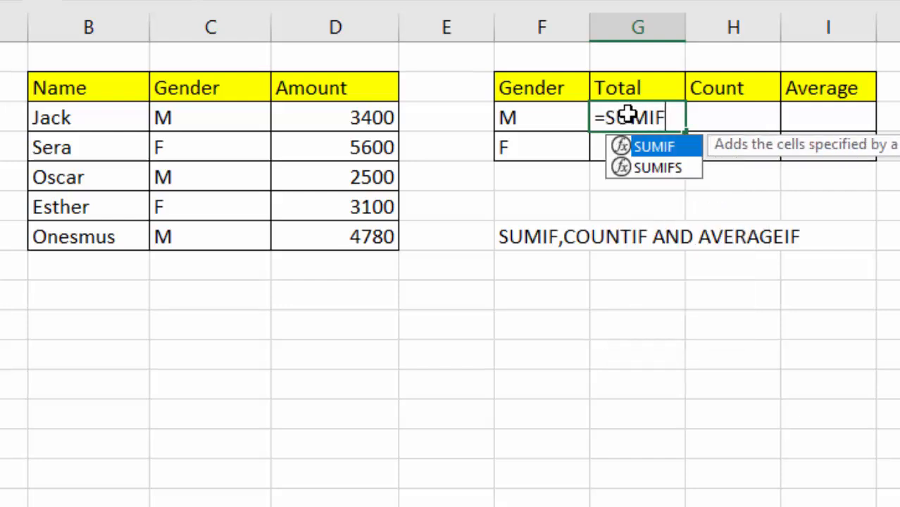
{"action": "double_click", "coordinate": [661, 141]}
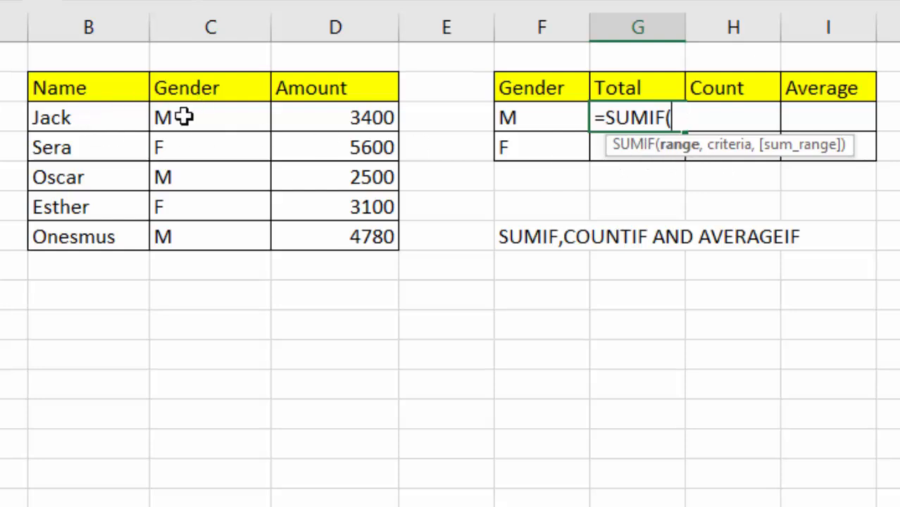
{"action": "left_click_drag", "start_coordinate": [184, 118], "coordinate": [176, 231]}
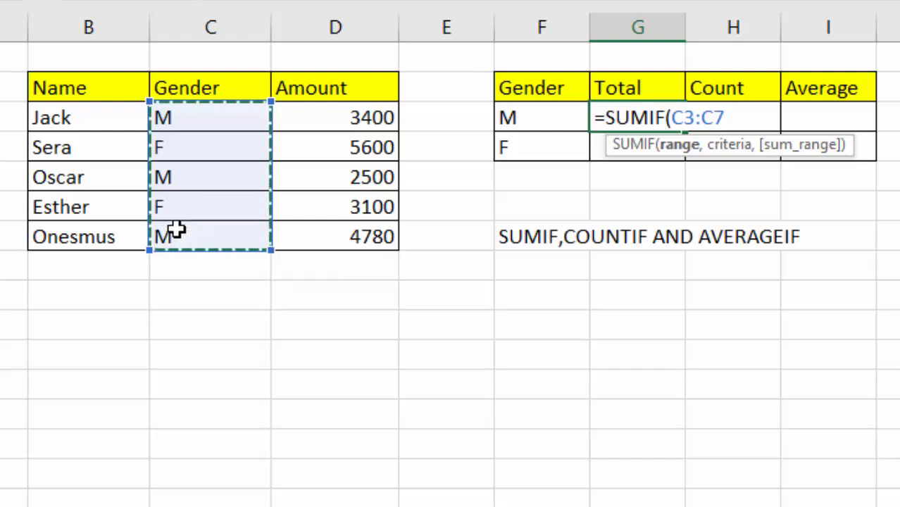
{"action": "type", "text": ","}
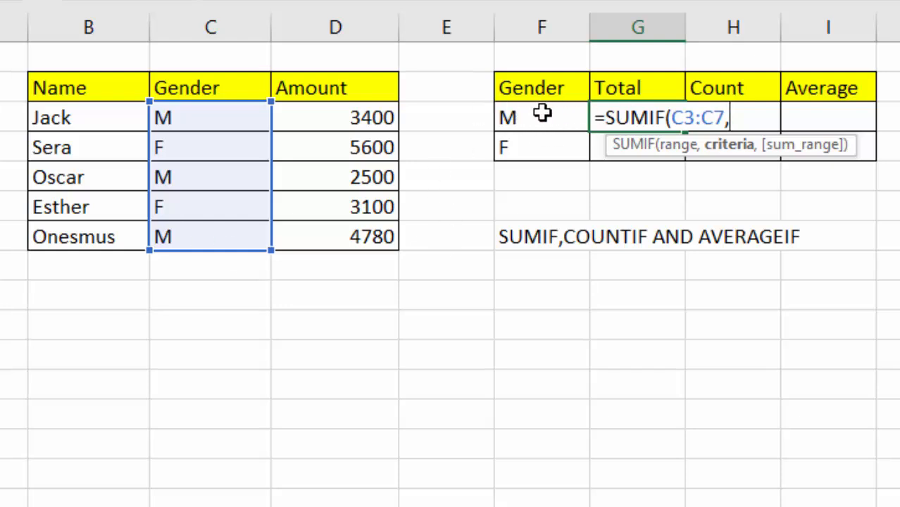
{"action": "left_click", "coordinate": [520, 117]}
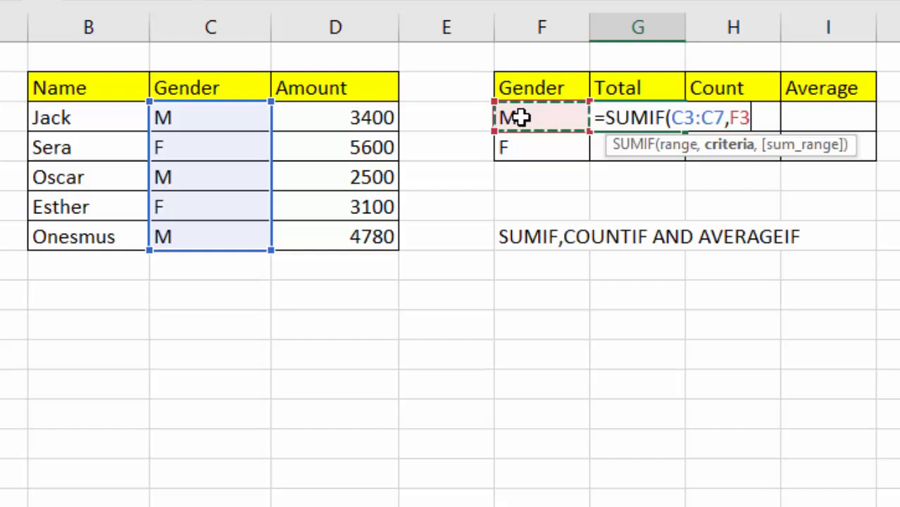
{"action": "type", "text": ","}
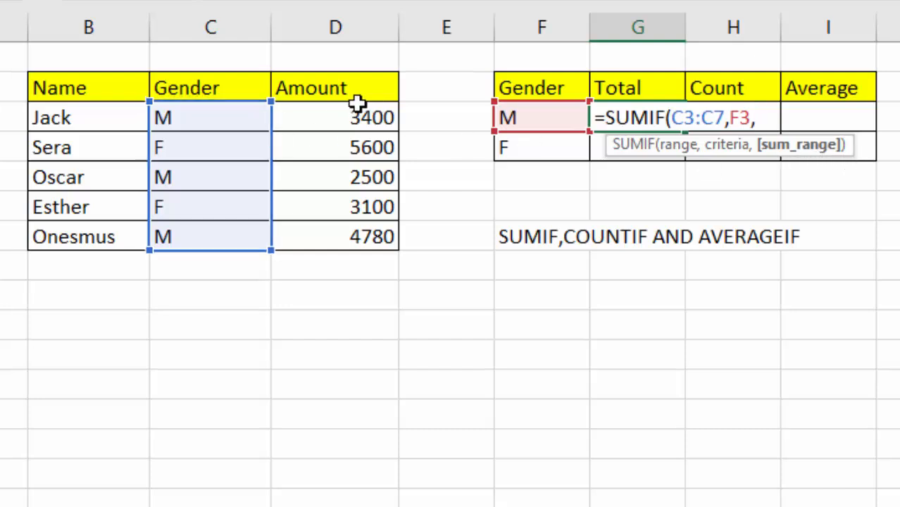
{"action": "left_click_drag", "start_coordinate": [336, 118], "coordinate": [336, 238]}
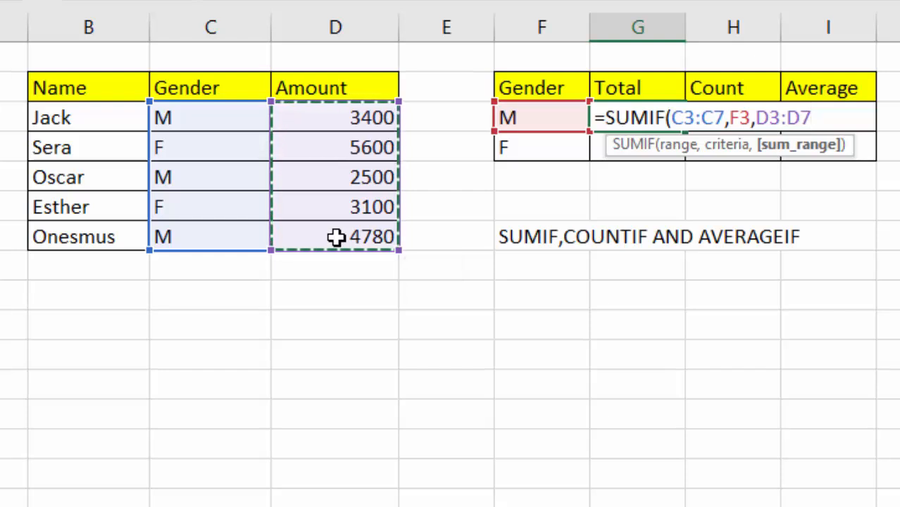
{"action": "type", "text": ")"}
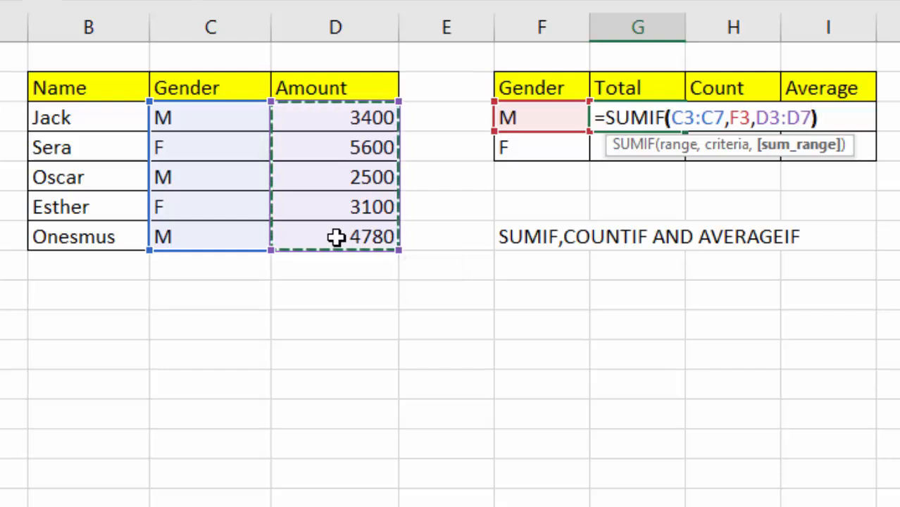
{"action": "key", "text": "Return"}
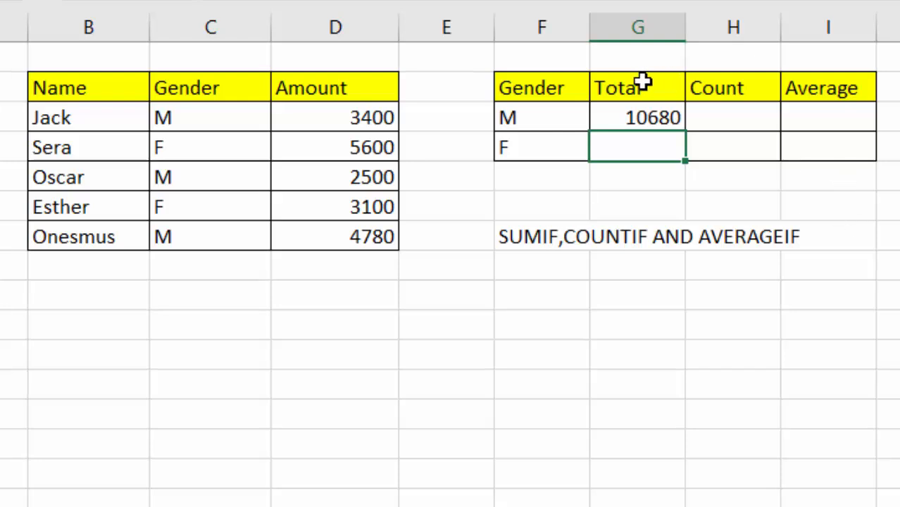
- Enter =SUMIF(C3:C7,F4,D3:D7) in the F Total cell G4, giving 8700
{"action": "left_click", "coordinate": [623, 118]}
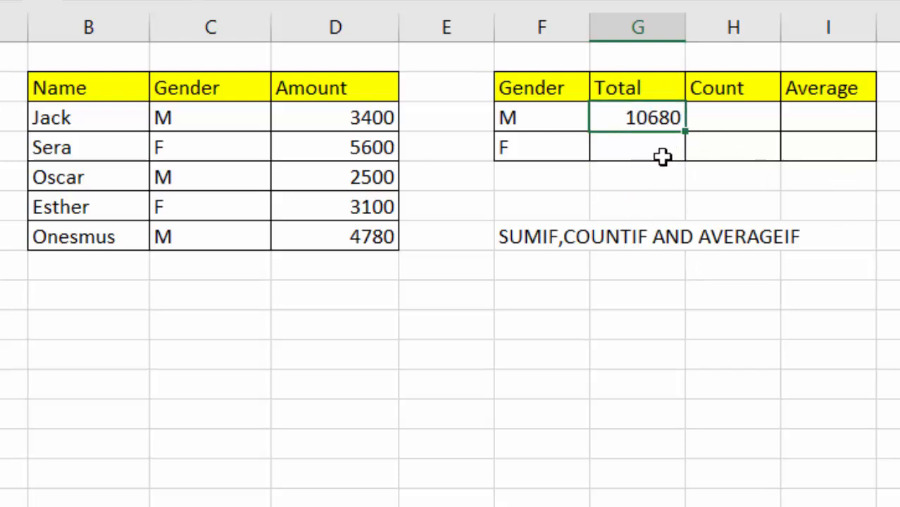
{"action": "left_click", "coordinate": [620, 150]}
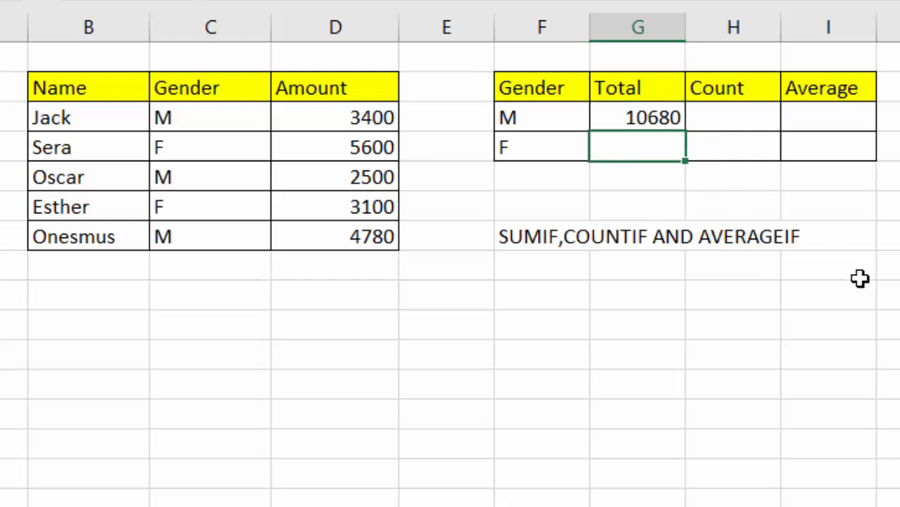
{"action": "type", "text": "=SUMI"}
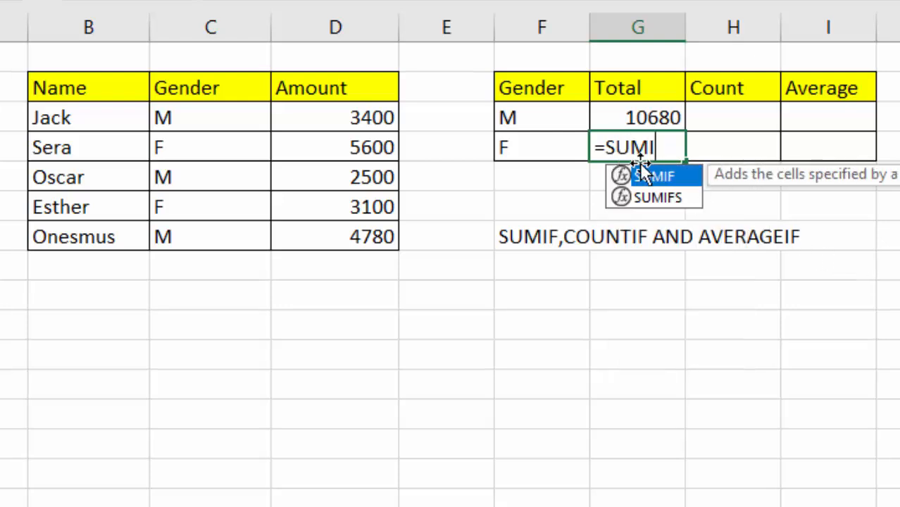
{"action": "double_click", "coordinate": [655, 177]}
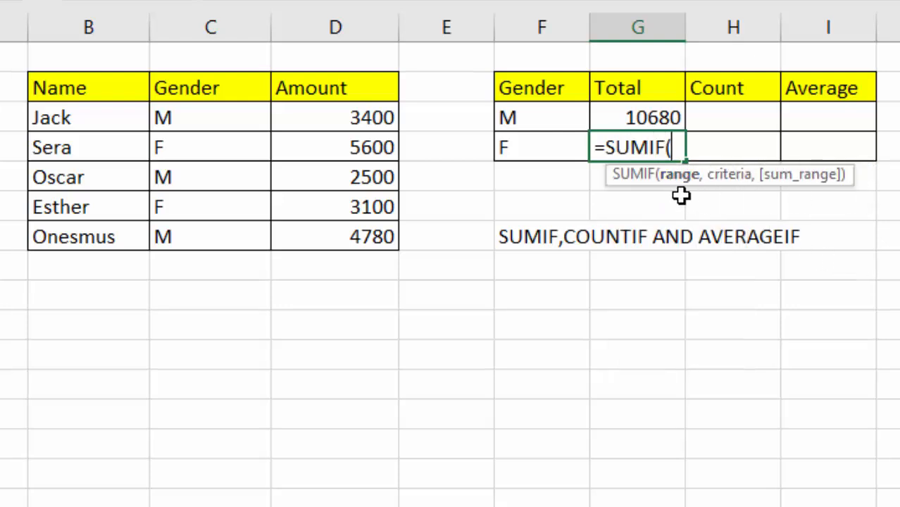
{"action": "left_click_drag", "start_coordinate": [192, 111], "coordinate": [186, 242]}
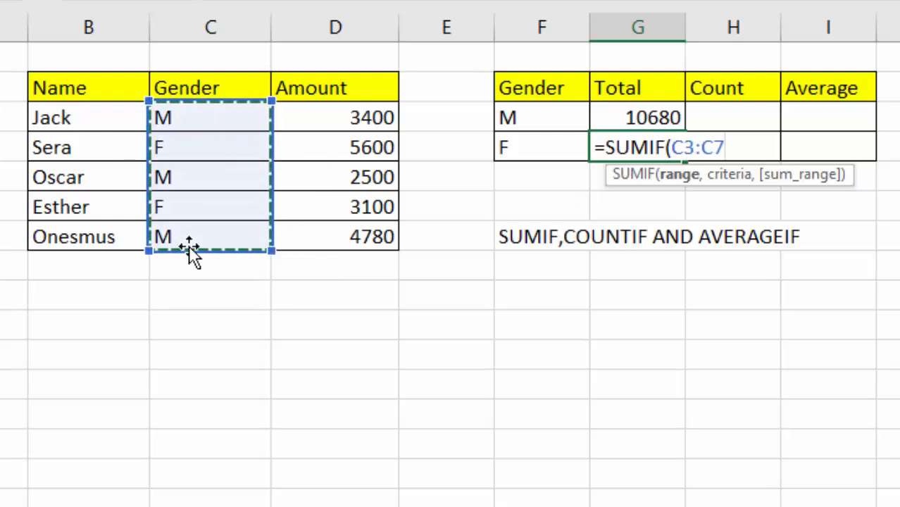
{"action": "type", "text": ","}
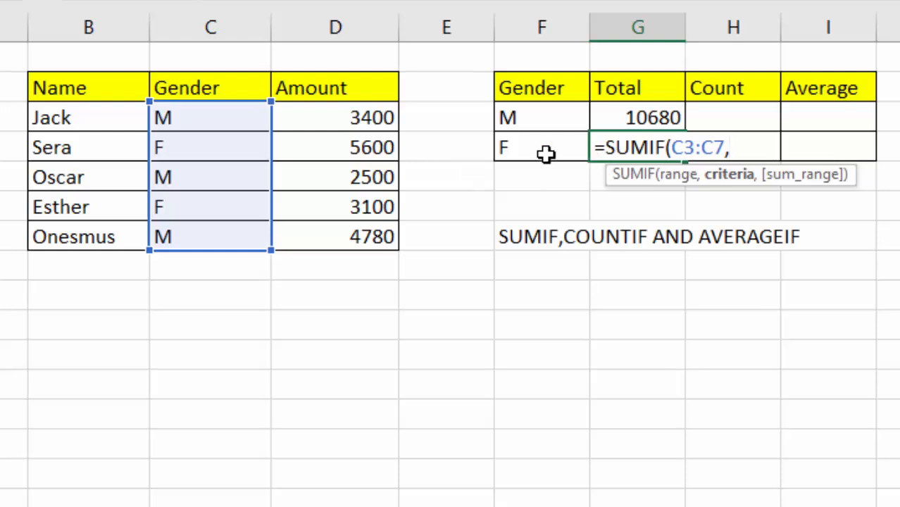
{"action": "left_click", "coordinate": [509, 149]}
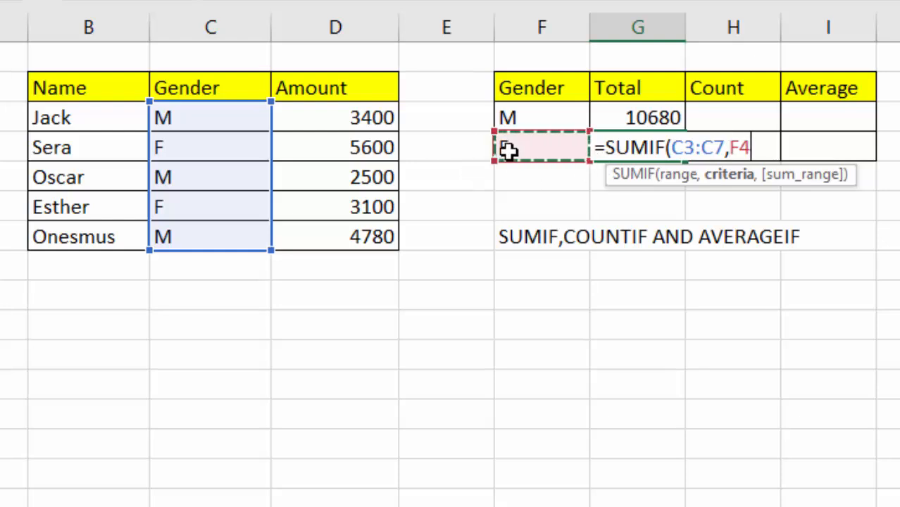
{"action": "type", "text": ","}
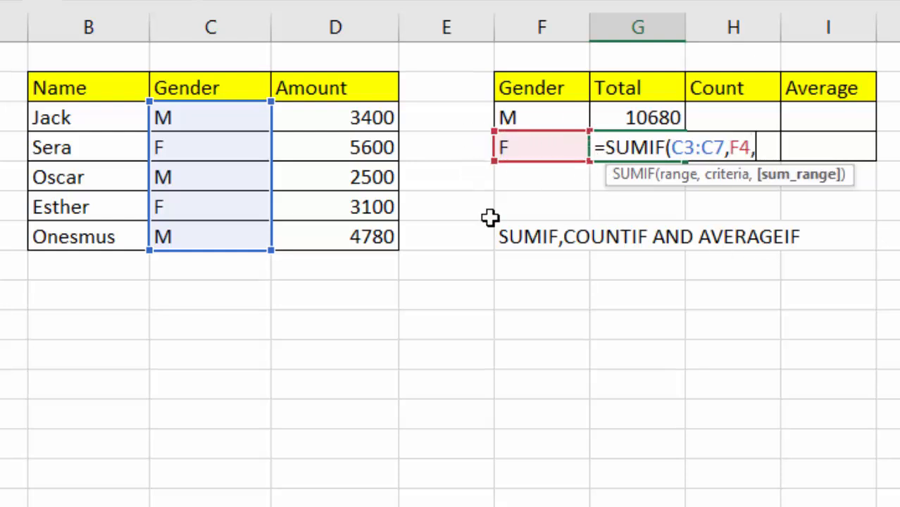
{"action": "left_click_drag", "start_coordinate": [347, 117], "coordinate": [342, 235]}
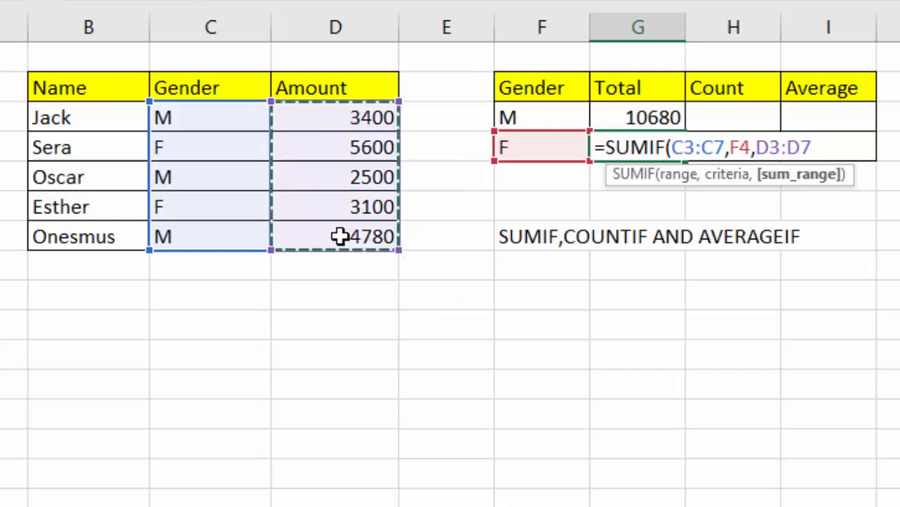
{"action": "key", "text": "Return"}
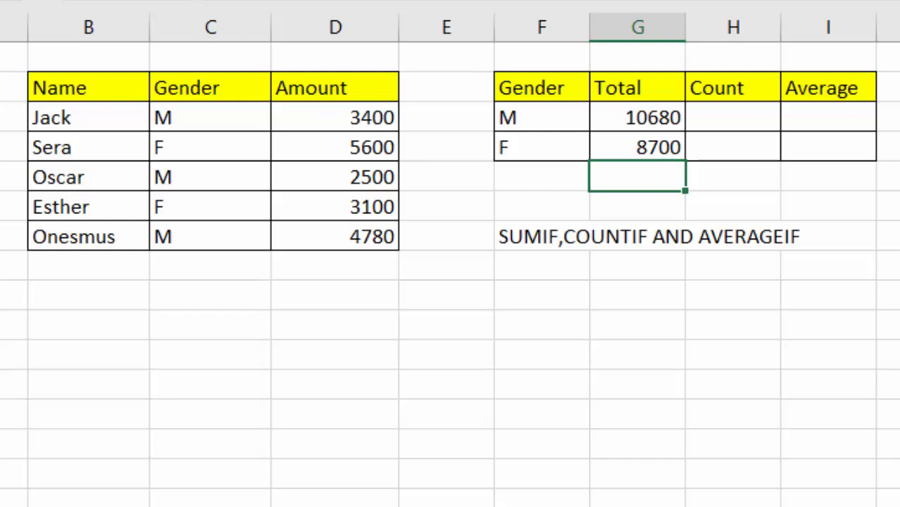
{"action": "left_click", "coordinate": [768, 500]}
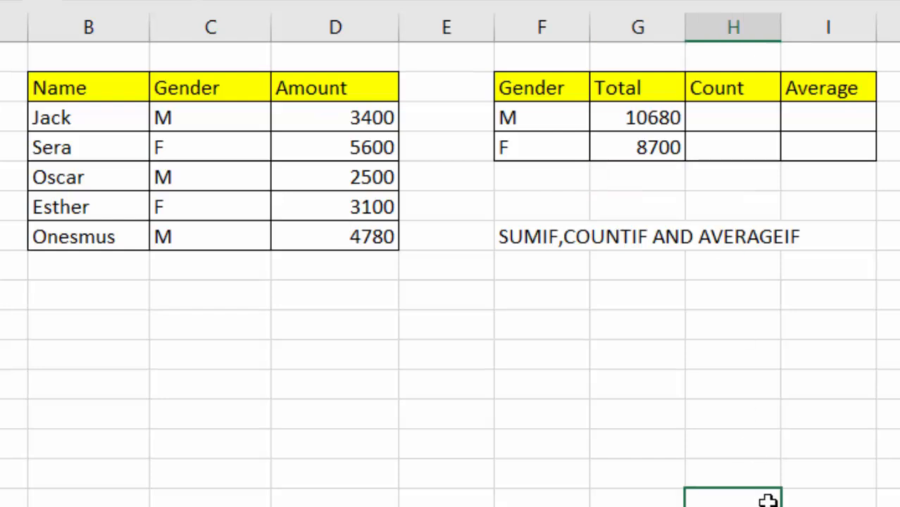
{"action": "left_click", "coordinate": [645, 188]}
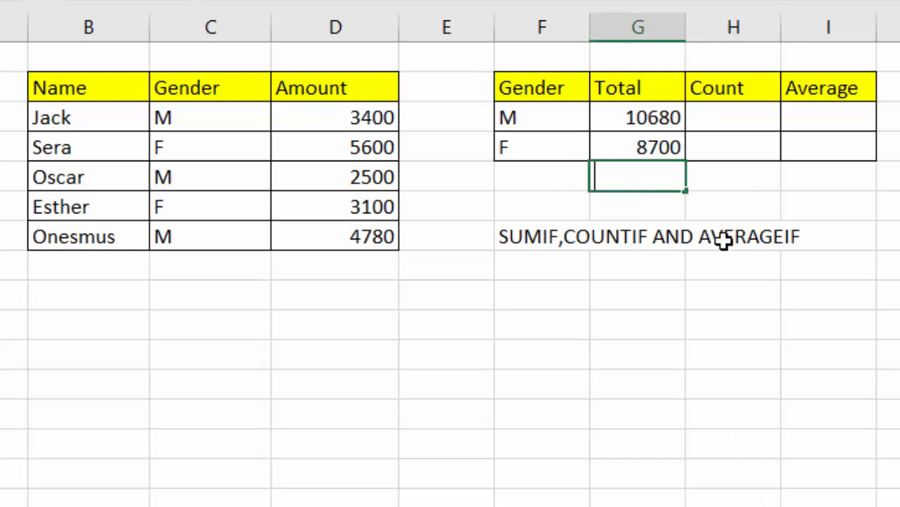
{"action": "type", "text": "=SUM"}
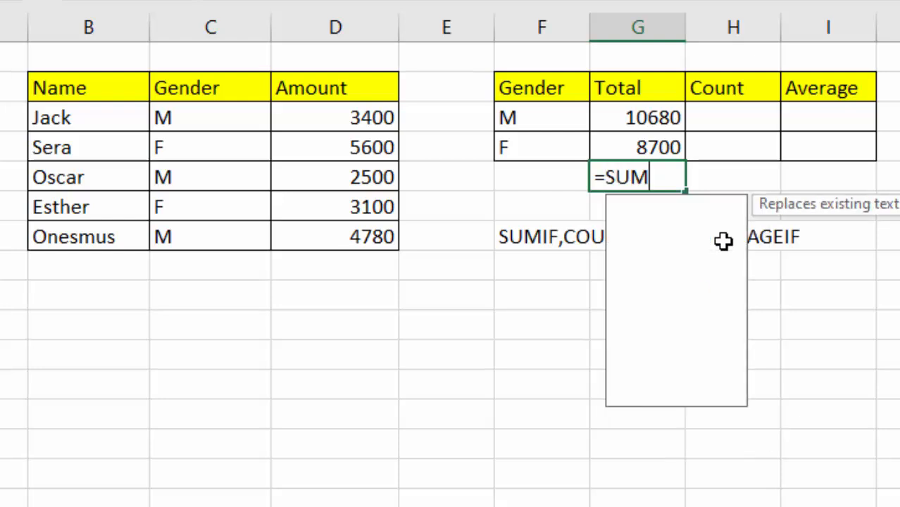
{"action": "double_click", "coordinate": [696, 207]}
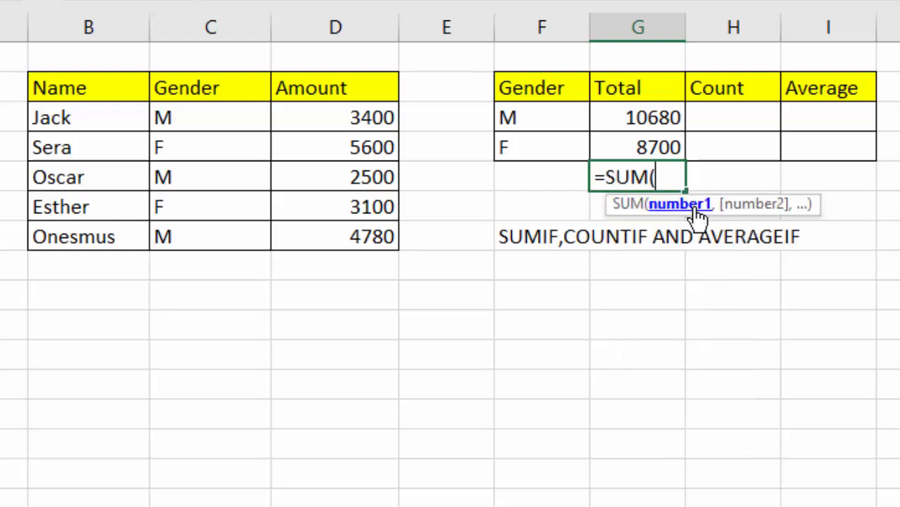
{"action": "left_click_drag", "start_coordinate": [653, 117], "coordinate": [650, 144]}
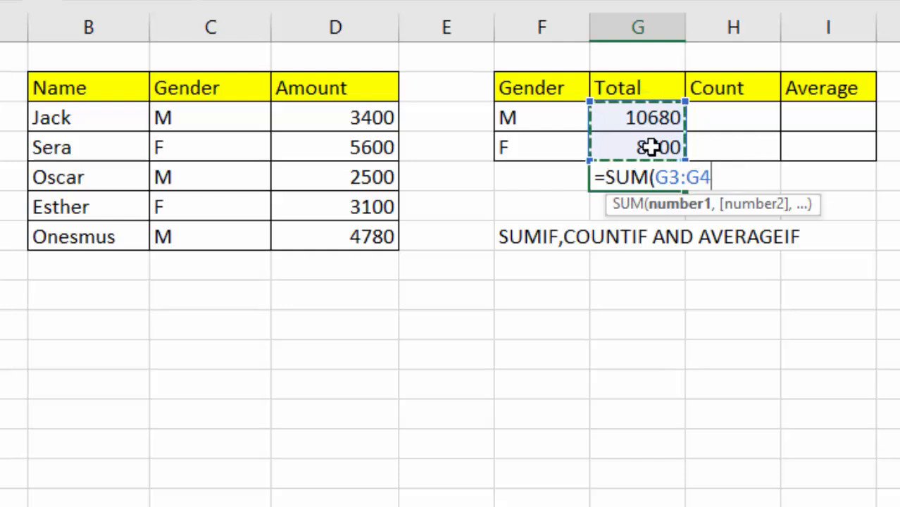
{"action": "key", "text": "Return"}
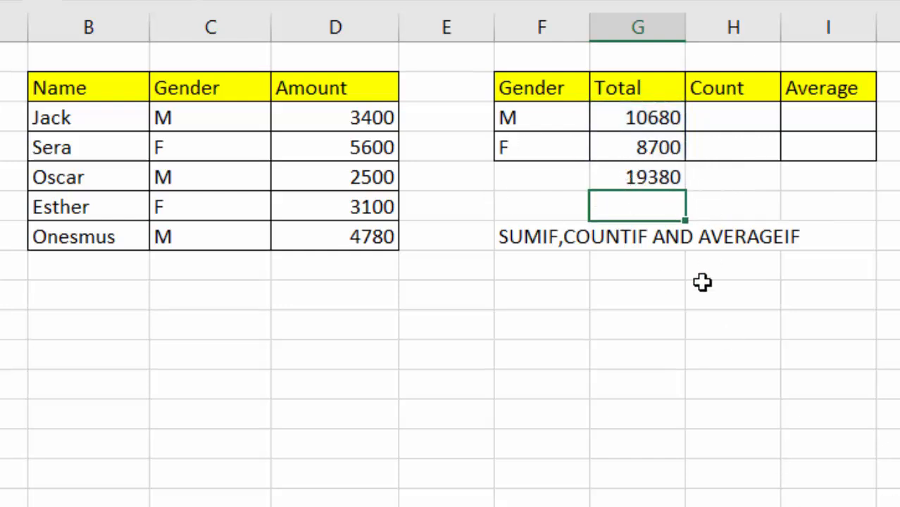
{"action": "left_click", "coordinate": [643, 390]}
{"action": "left_click", "coordinate": [360, 285]}
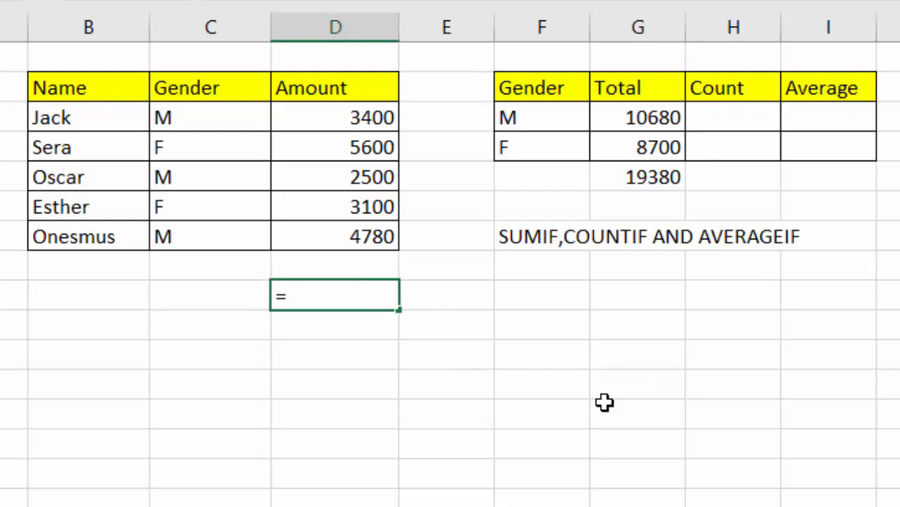
{"action": "type", "text": "=SUM"}
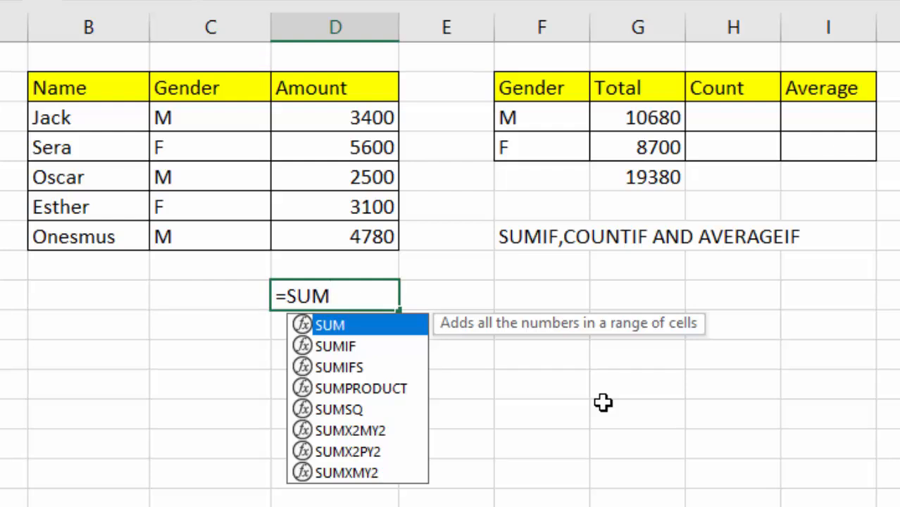
{"action": "double_click", "coordinate": [380, 326]}
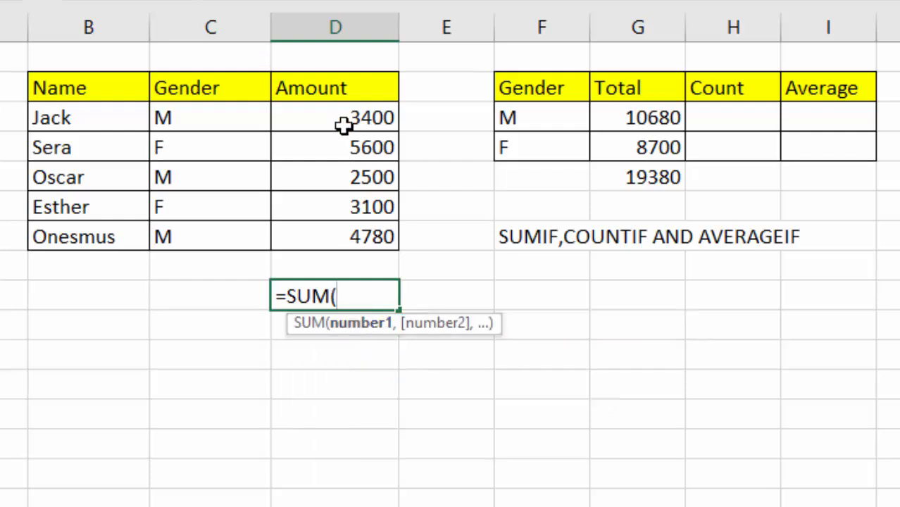
{"action": "left_click_drag", "start_coordinate": [343, 125], "coordinate": [348, 236]}
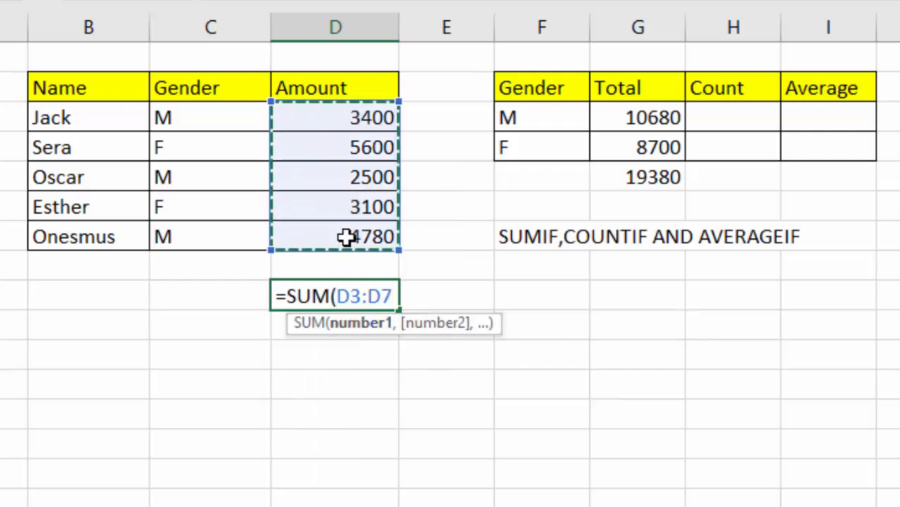
{"action": "key", "text": "Return"}
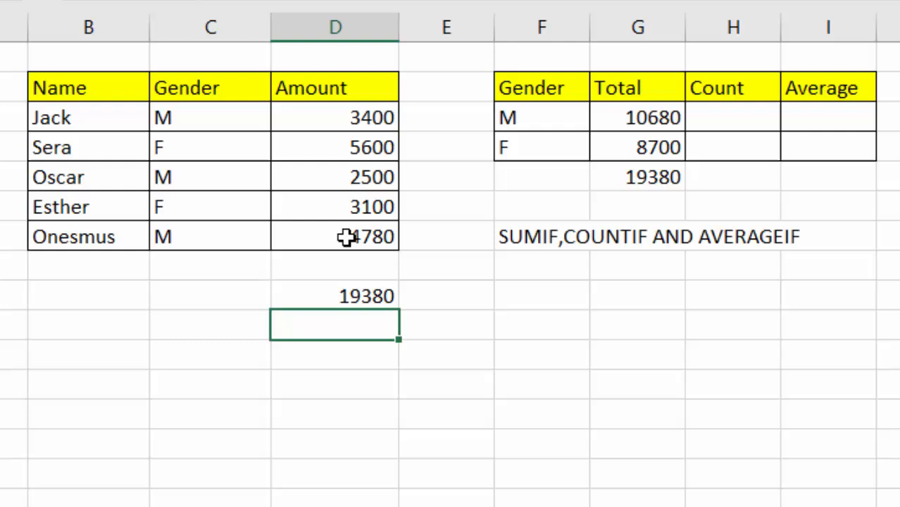
{"action": "left_click", "coordinate": [663, 182]}
{"action": "left_click", "coordinate": [334, 297]}
{"action": "left_click", "coordinate": [651, 184]}
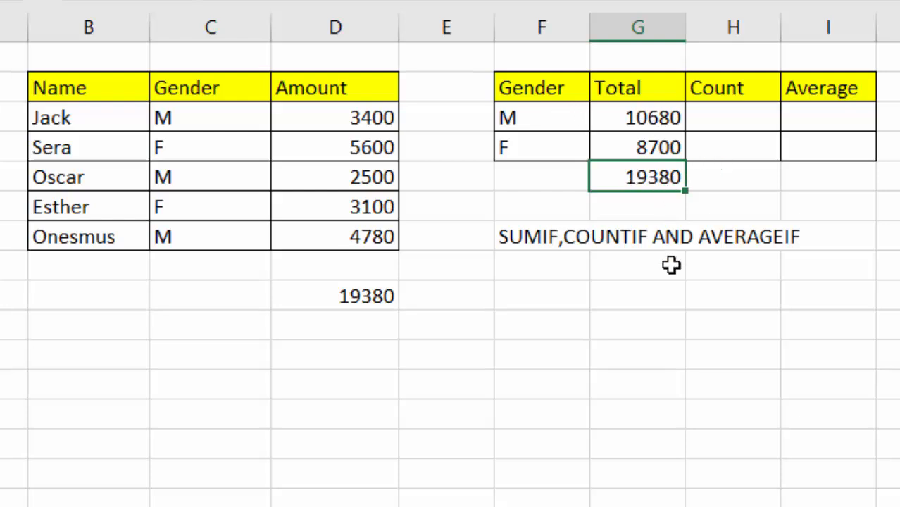
{"action": "key", "text": "Delete"}
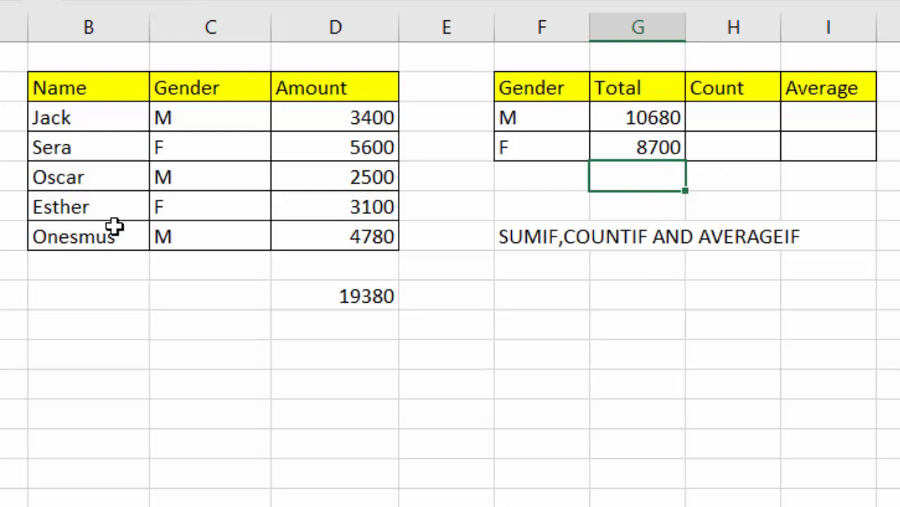
{"action": "left_click", "coordinate": [350, 299]}
{"action": "key", "text": "Delete"}
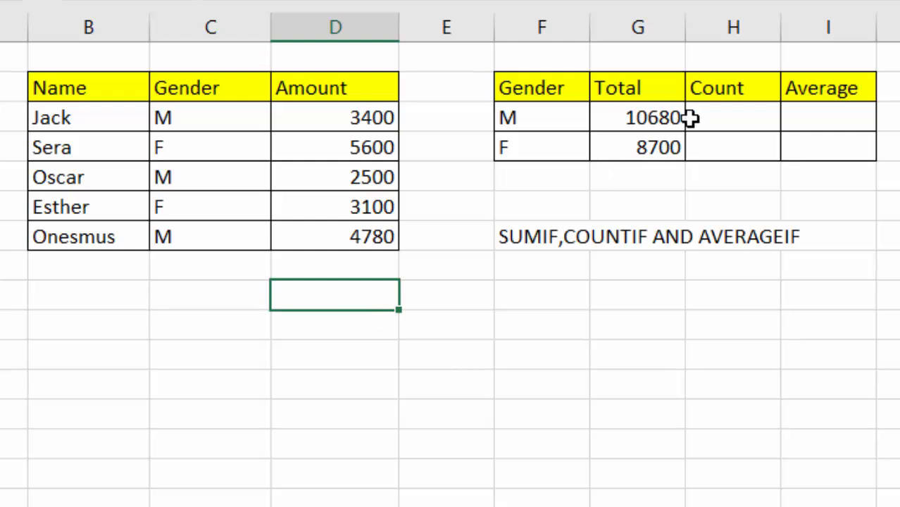
- Enter =COUNTIF(C3:C7,F3) in the M Count cell H3, giving 3
{"action": "left_click", "coordinate": [714, 114]}
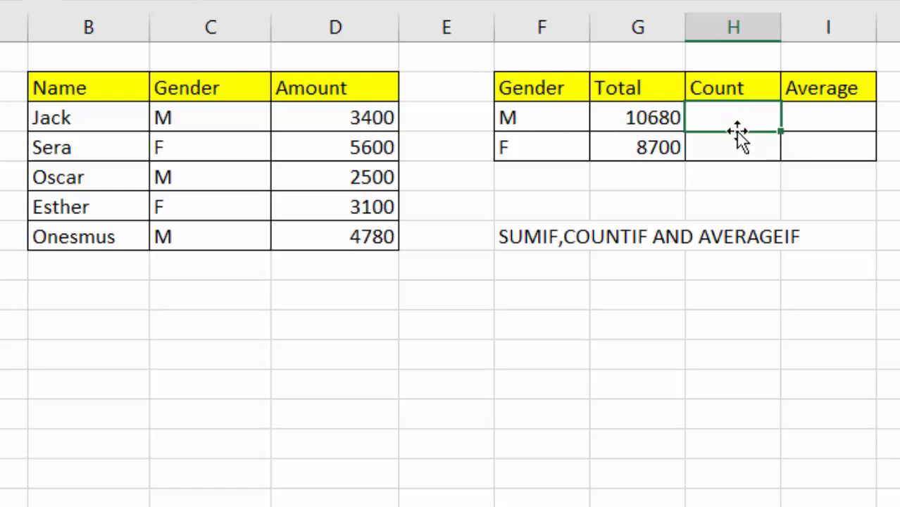
{"action": "type", "text": "=CO"}
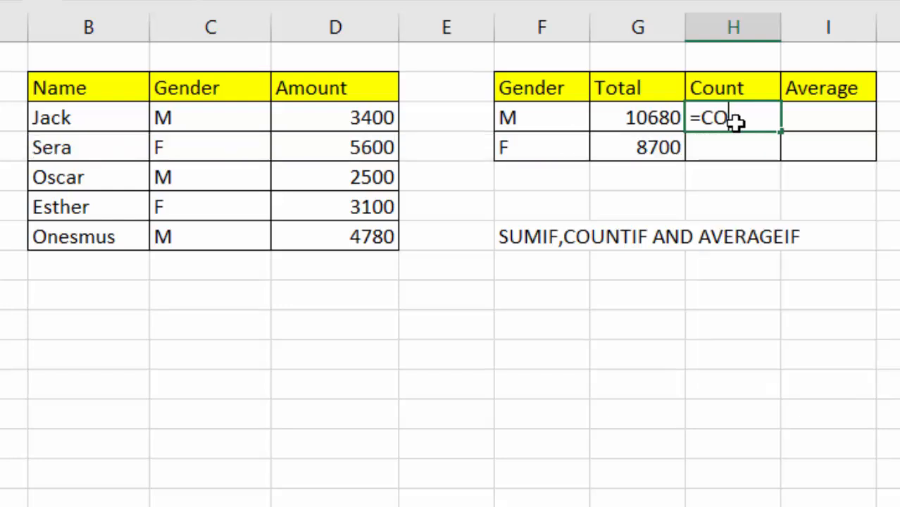
{"action": "type", "text": "UNT"}
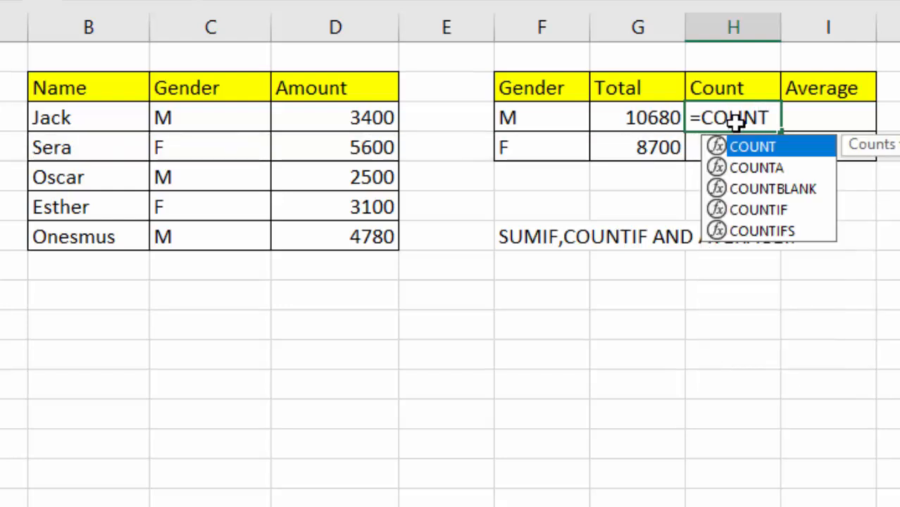
{"action": "type", "text": "IF"}
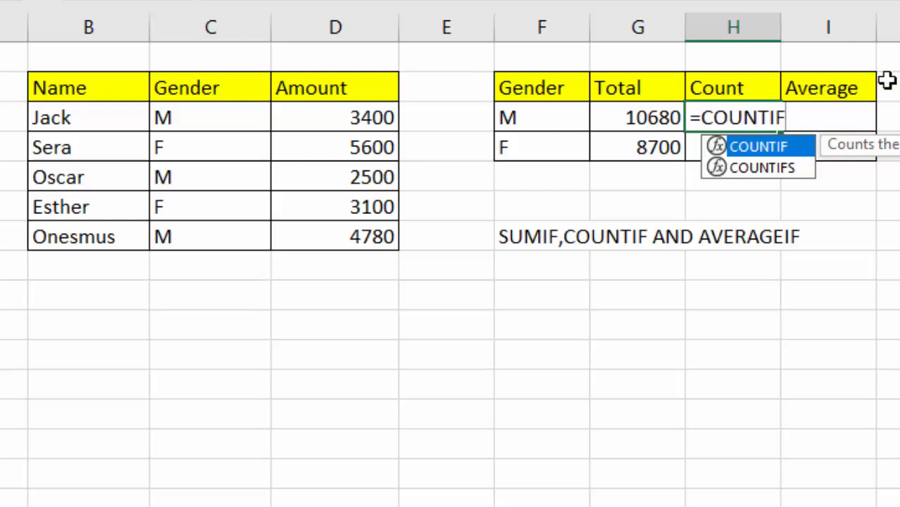
{"action": "double_click", "coordinate": [757, 146]}
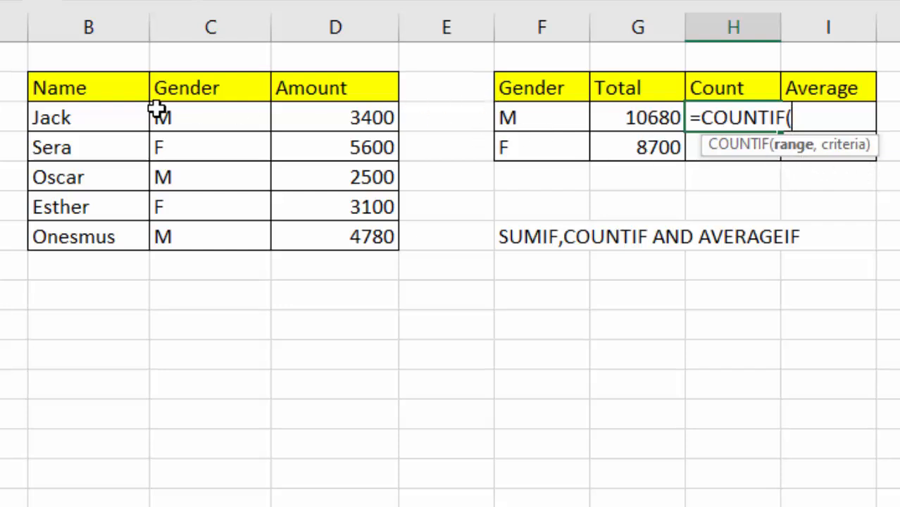
{"action": "left_click_drag", "start_coordinate": [158, 109], "coordinate": [162, 221]}
{"action": "left_click_drag", "start_coordinate": [162, 234], "coordinate": [163, 235]}
{"action": "type", "text": ","}
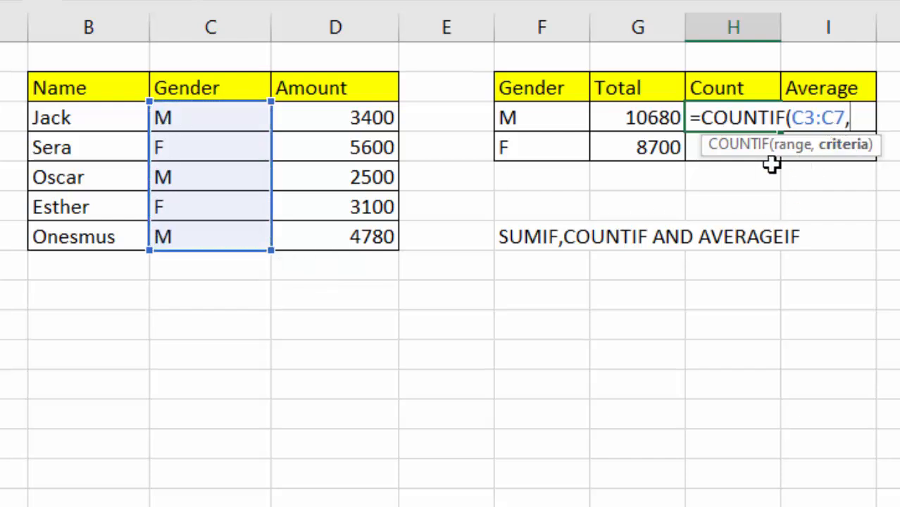
{"action": "left_click", "coordinate": [528, 119]}
{"action": "key", "text": "Return"}
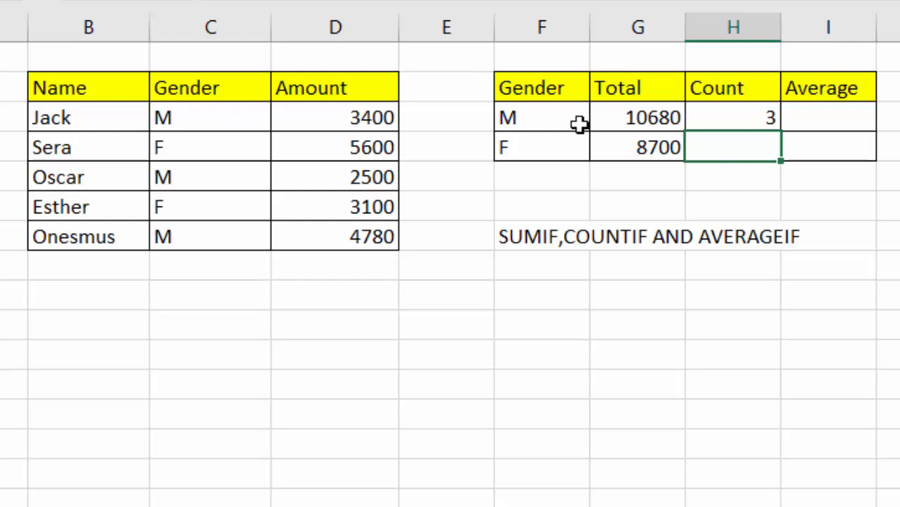
- Point out the three M entries in the Gender column
{"action": "left_click", "coordinate": [193, 121]}
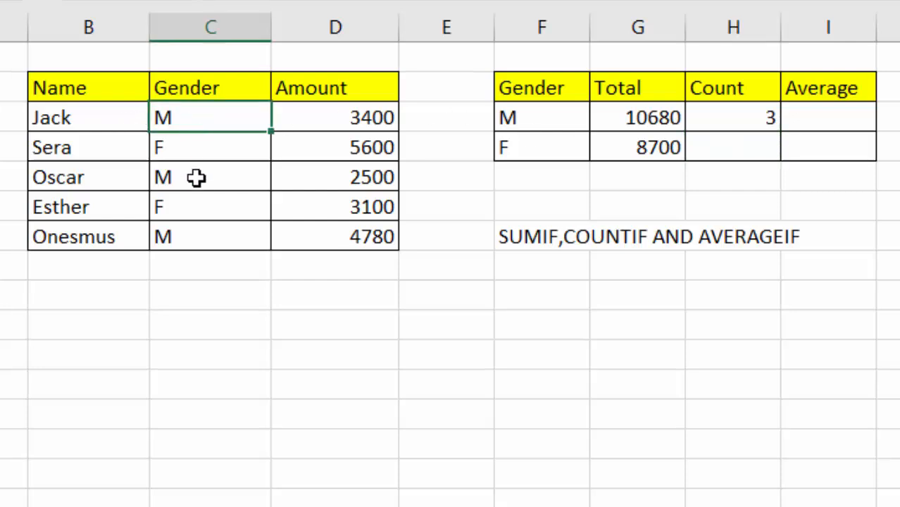
{"action": "left_click", "coordinate": [195, 176]}
{"action": "left_click", "coordinate": [176, 237]}
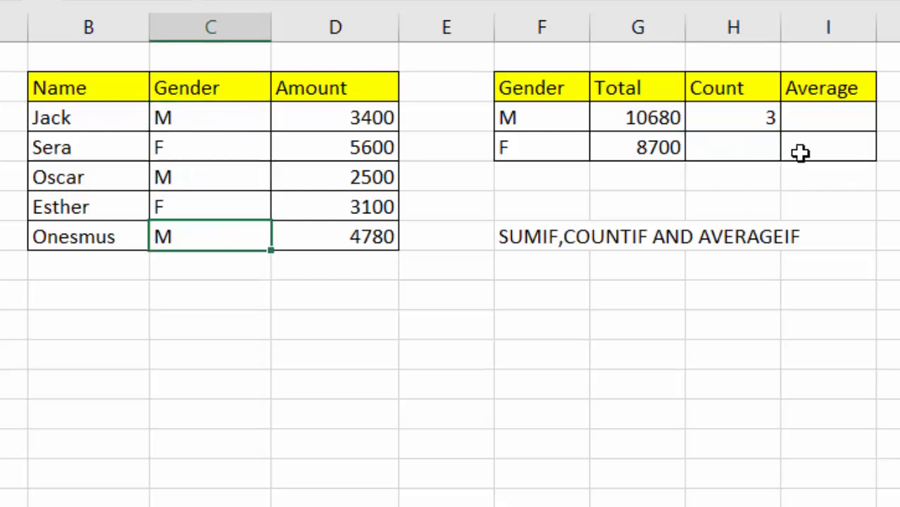
- Enter =COUNTIF(C3:C7,F4) in H4, giving 2, and point out the two F entries
{"action": "left_click", "coordinate": [745, 153]}
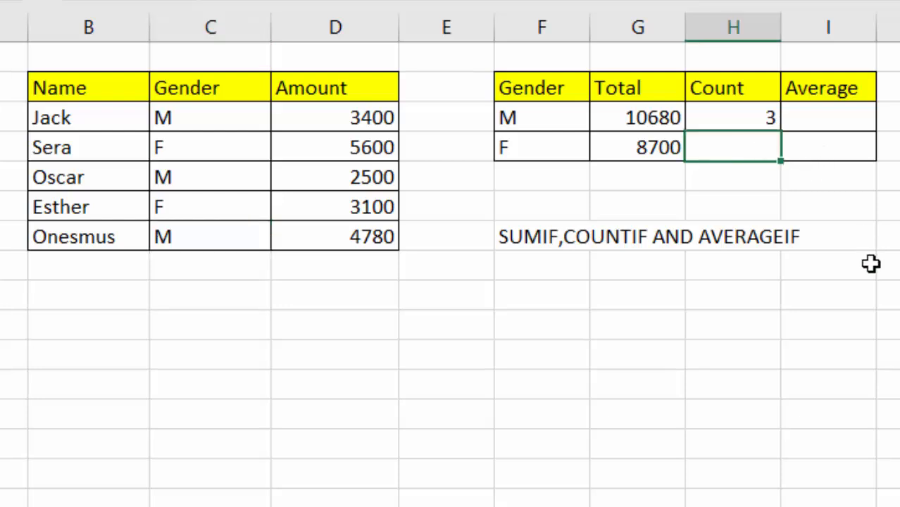
{"action": "type", "text": "=CO"}
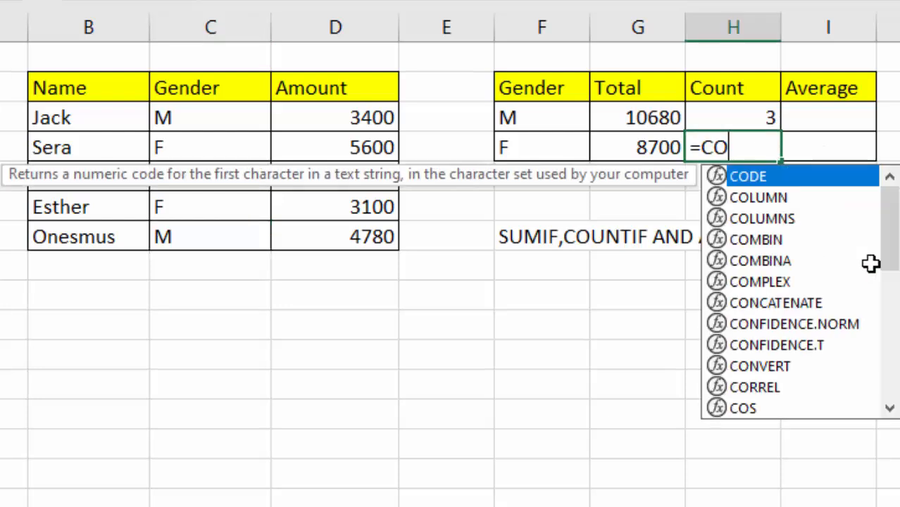
{"action": "type", "text": "UNTIF"}
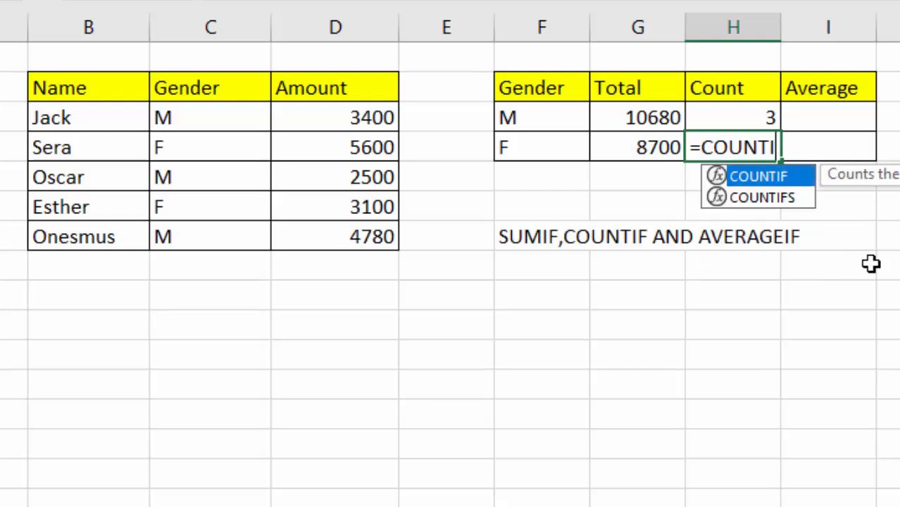
{"action": "double_click", "coordinate": [766, 177]}
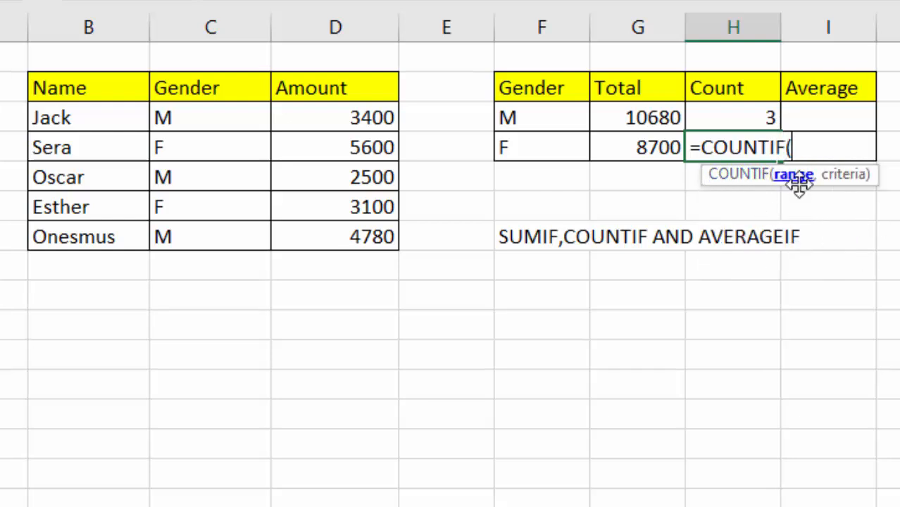
{"action": "left_click_drag", "start_coordinate": [166, 114], "coordinate": [178, 240]}
{"action": "type", "text": ","}
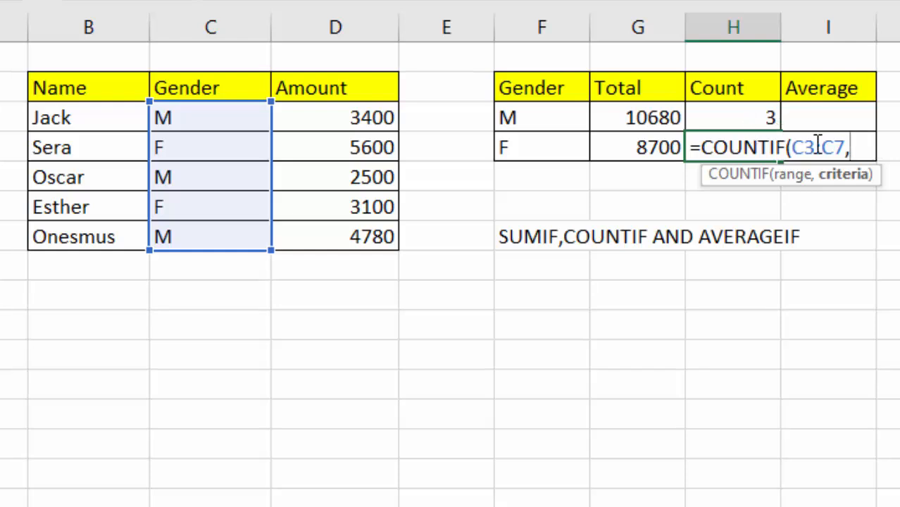
{"action": "left_click", "coordinate": [523, 147]}
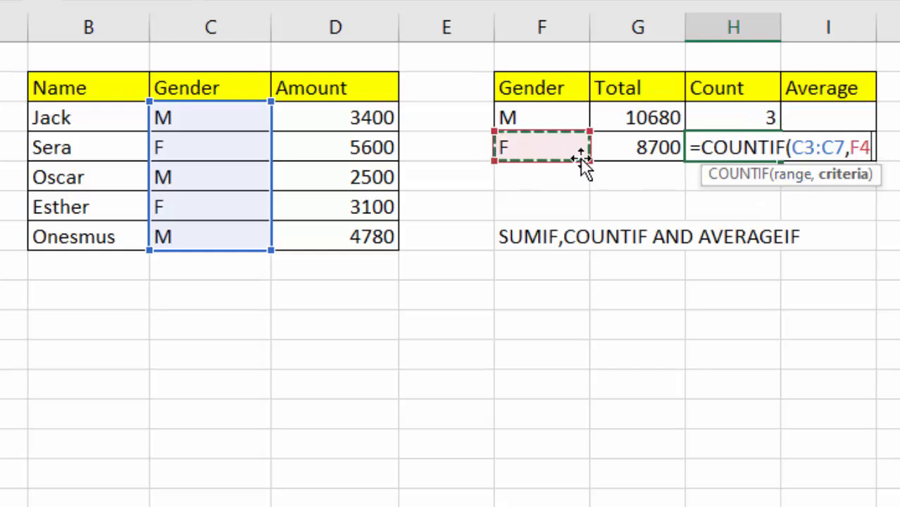
{"action": "key", "text": "Return"}
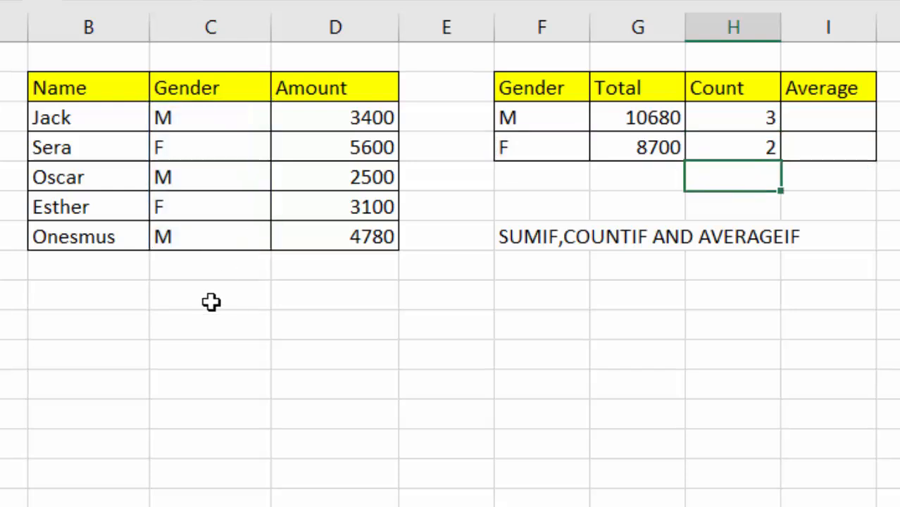
{"action": "left_click", "coordinate": [169, 145]}
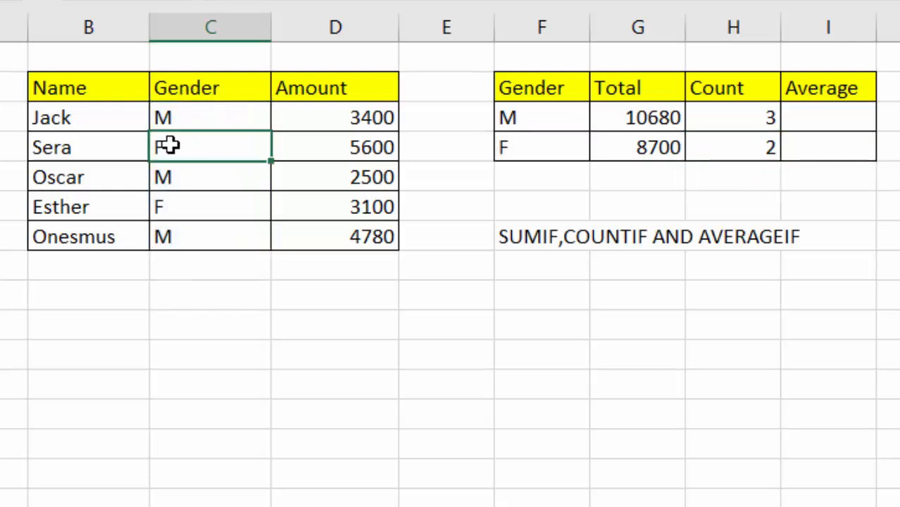
{"action": "left_click", "coordinate": [190, 209]}
{"action": "left_click", "coordinate": [886, 235]}
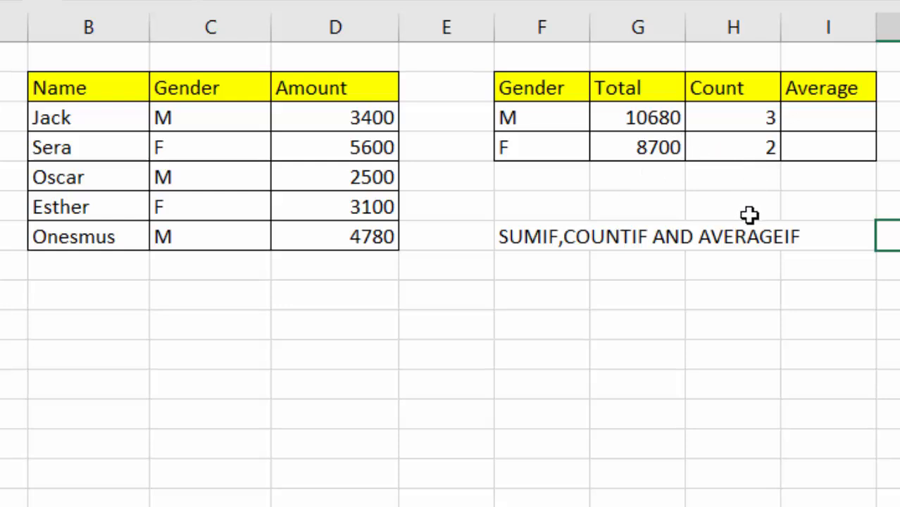
- Enter =AVERAGEIF(C3:C7,F3,D3:D7) in the M Average cell I3, giving 3560
{"action": "left_click", "coordinate": [888, 151]}
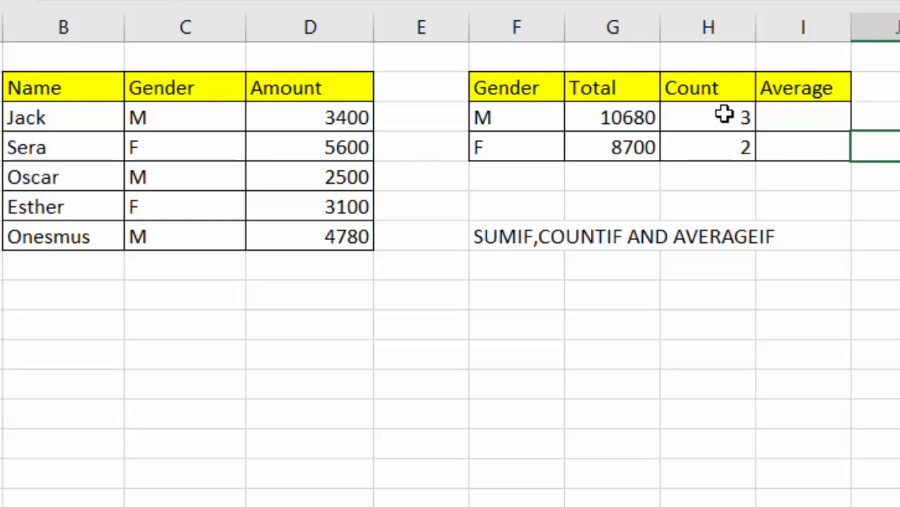
{"action": "left_click", "coordinate": [785, 116]}
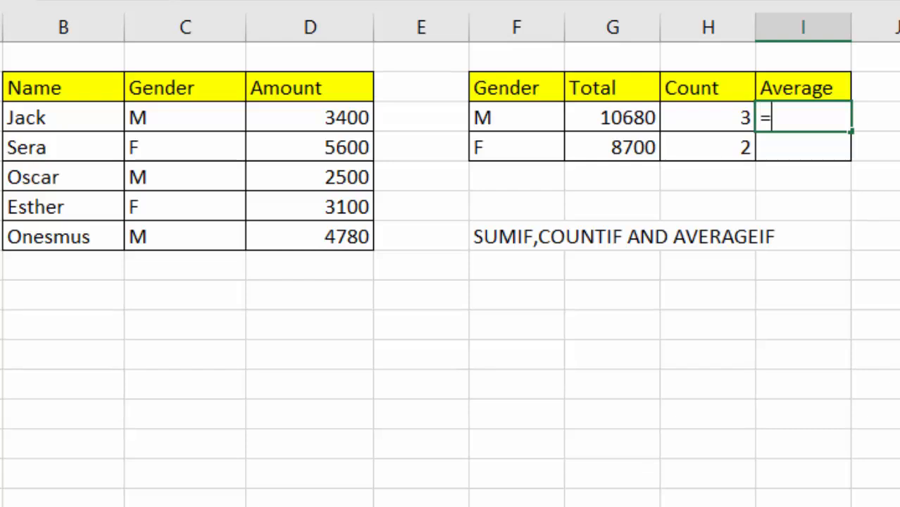
{"action": "type", "text": "=AVERAGE"}
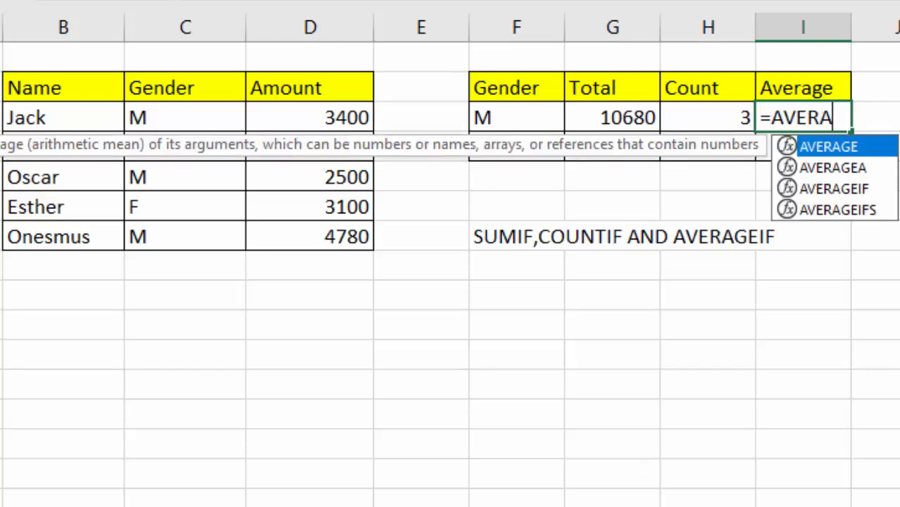
{"action": "type", "text": "IF"}
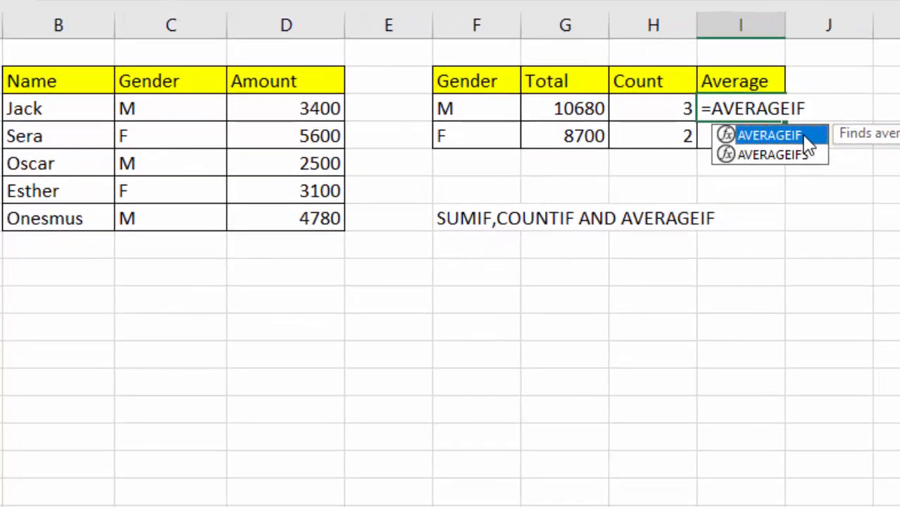
{"action": "double_click", "coordinate": [804, 137]}
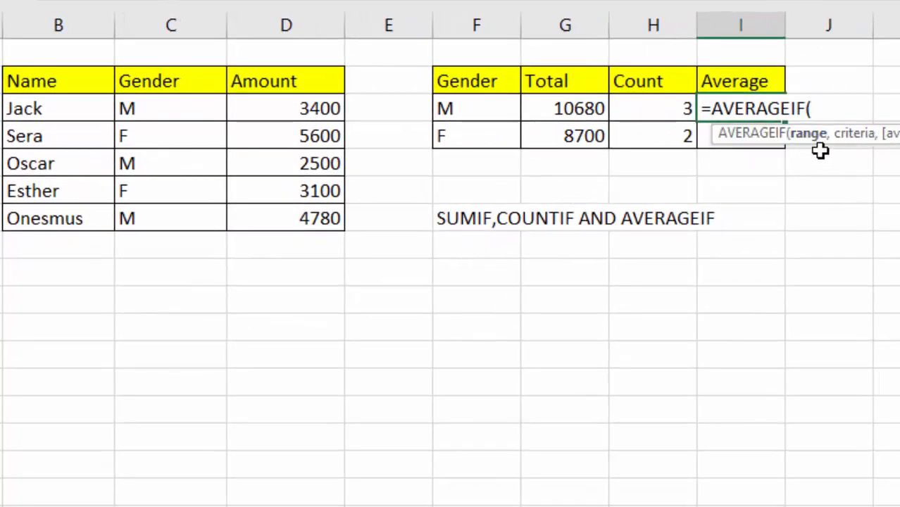
{"action": "left_click_drag", "start_coordinate": [146, 107], "coordinate": [147, 223]}
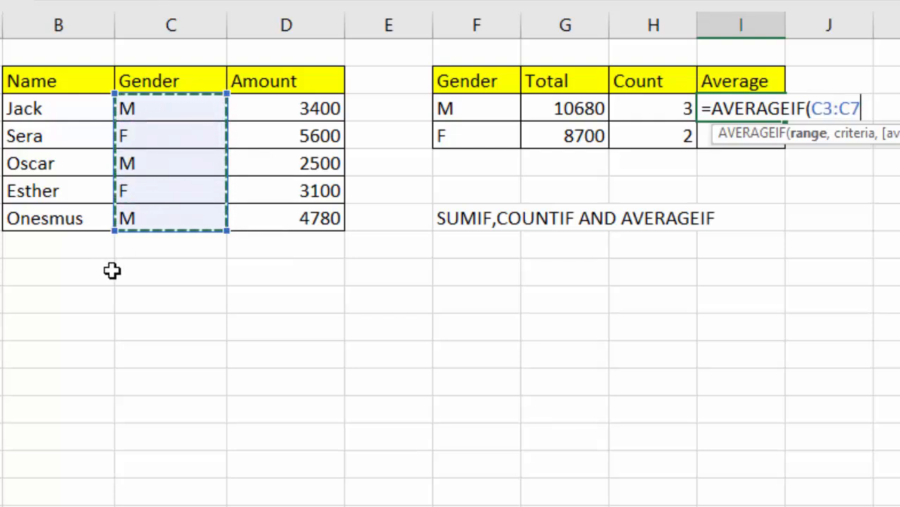
{"action": "type", "text": ","}
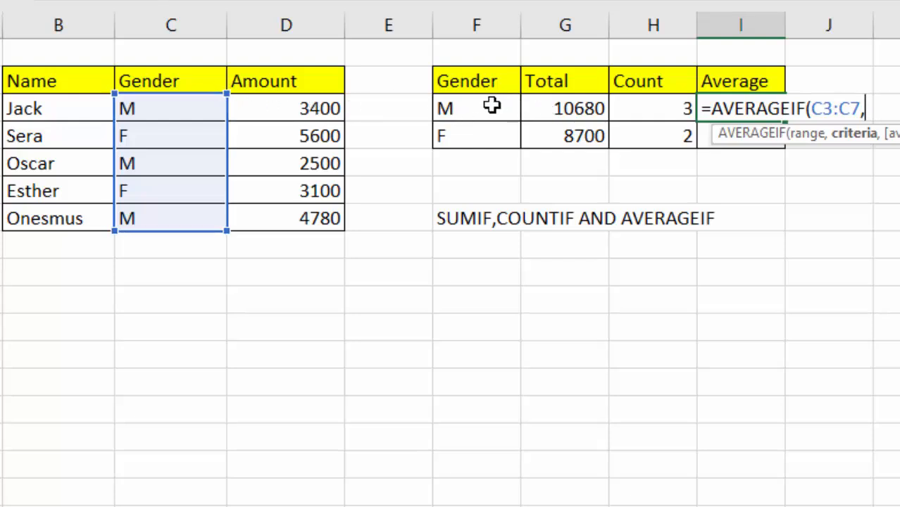
{"action": "left_click", "coordinate": [464, 112]}
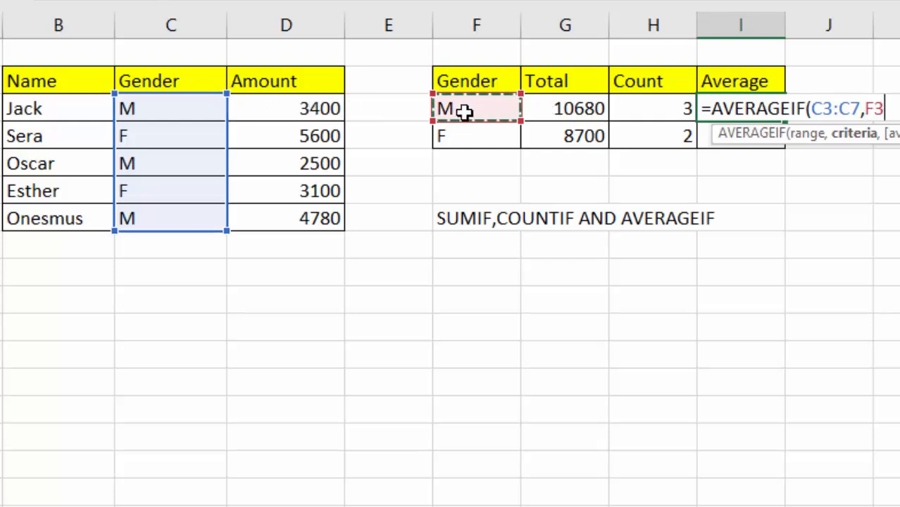
{"action": "type", "text": ","}
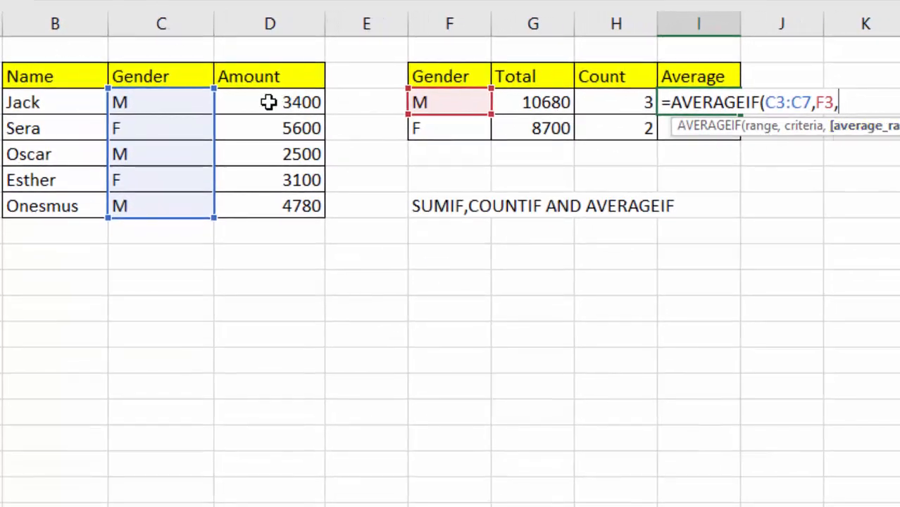
{"action": "left_click_drag", "start_coordinate": [268, 102], "coordinate": [266, 210]}
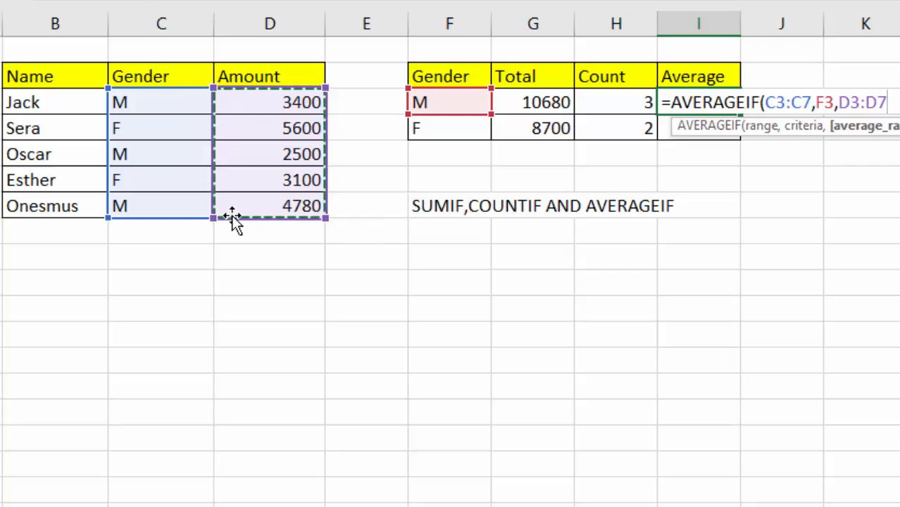
{"action": "type", "text": ")"}
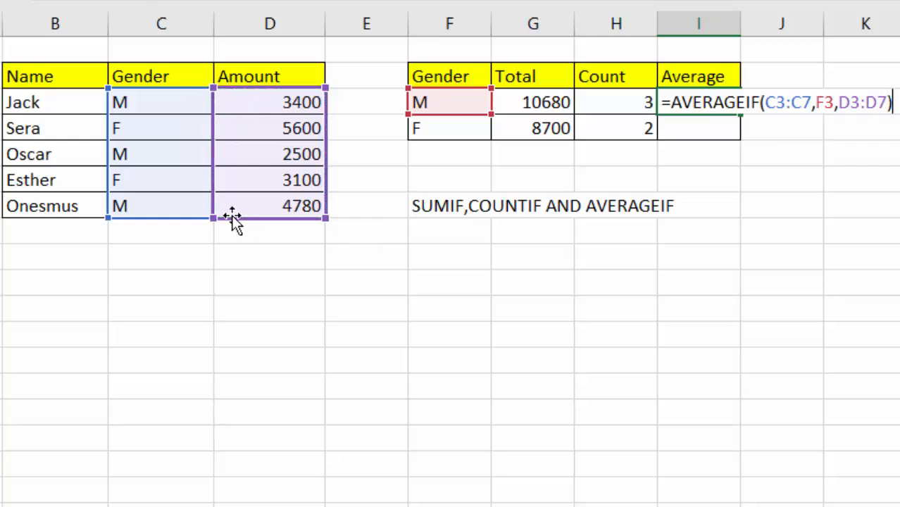
{"action": "key", "text": "Return"}
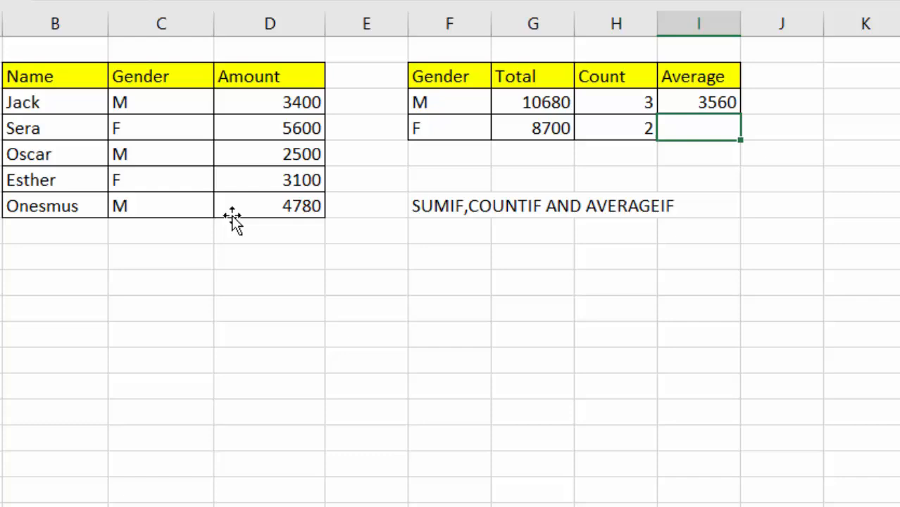
{"action": "left_click", "coordinate": [695, 102]}
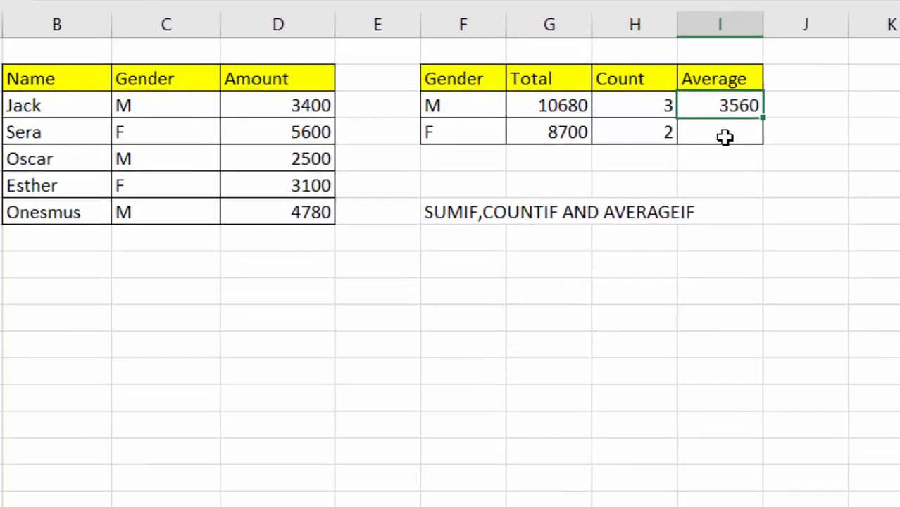
- Enter =AVERAGEIF(C3:C7,F4,D3:D7) in the F Average cell I4, giving 4350
{"action": "left_click", "coordinate": [826, 153]}
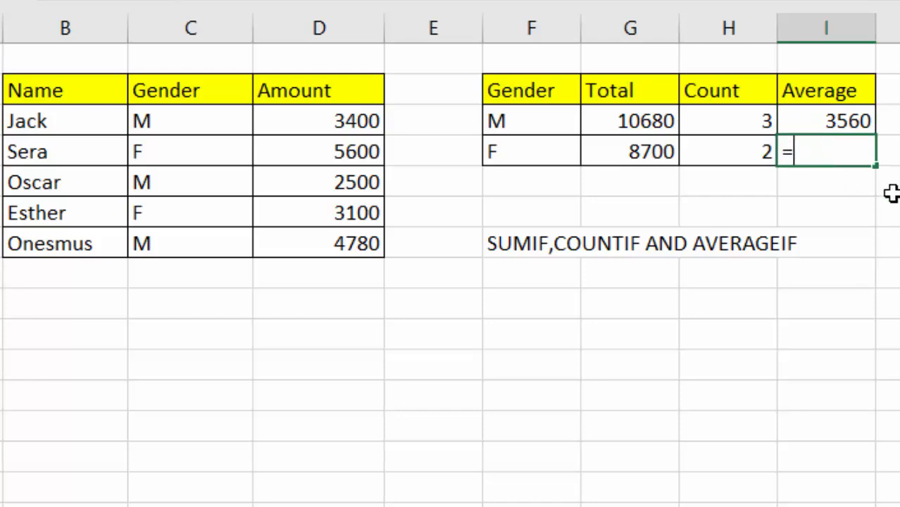
{"action": "type", "text": "=AVE"}
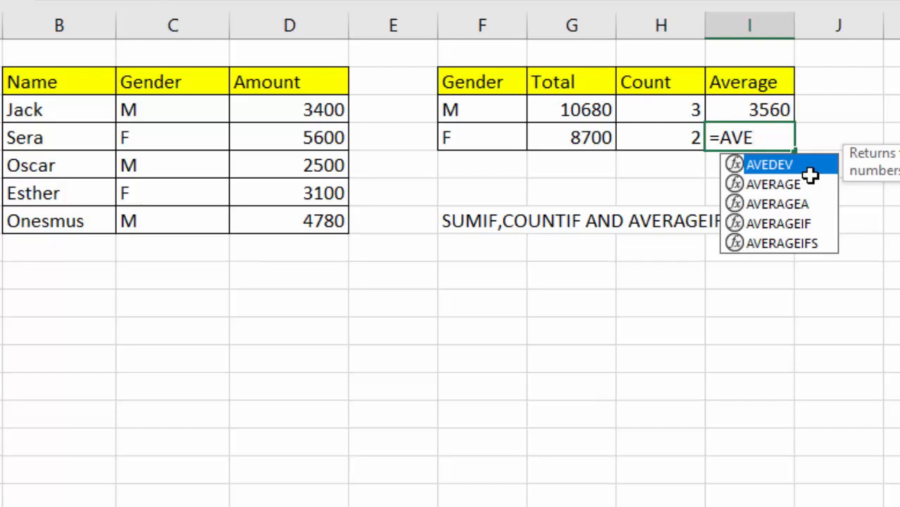
{"action": "type", "text": "RAGEIF"}
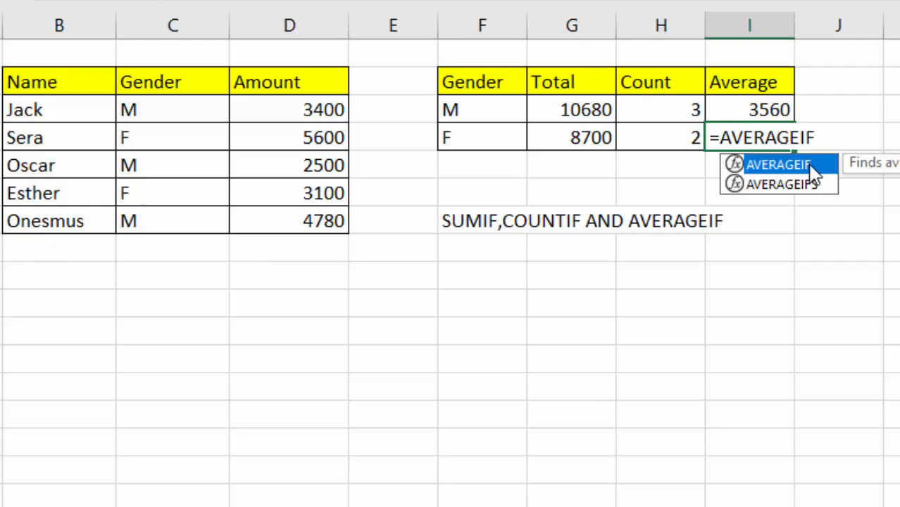
{"action": "double_click", "coordinate": [811, 166]}
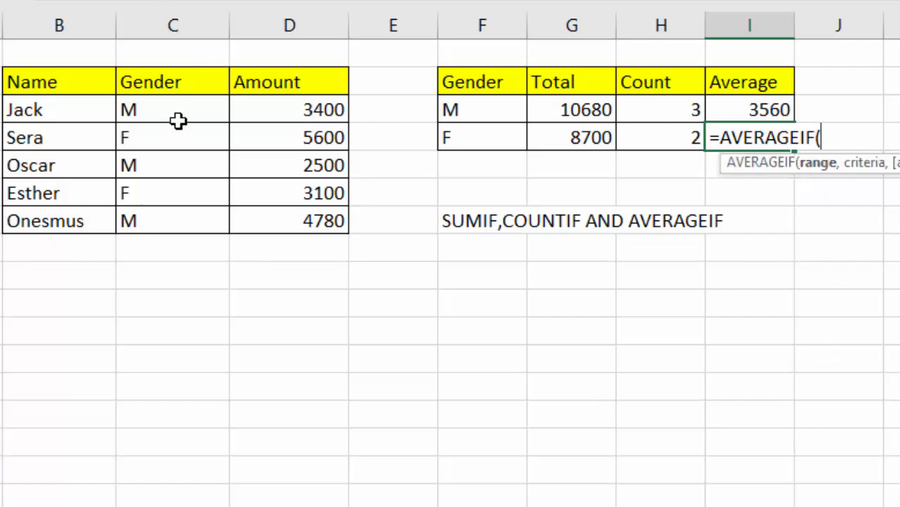
{"action": "left_click_drag", "start_coordinate": [162, 110], "coordinate": [160, 222]}
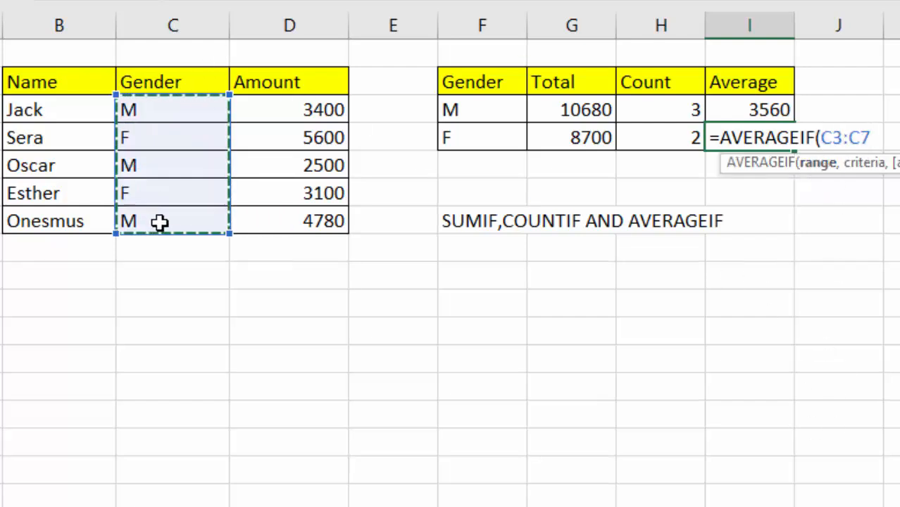
{"action": "type", "text": ","}
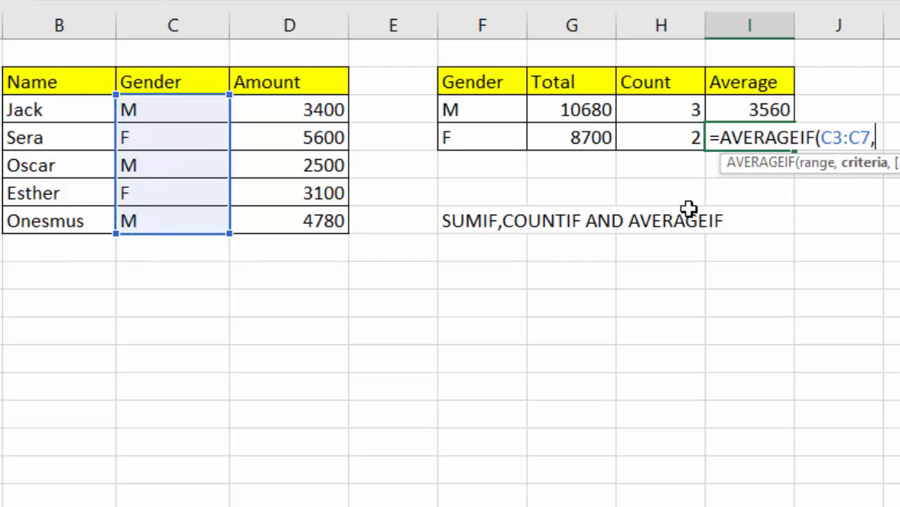
{"action": "left_click", "coordinate": [456, 139]}
{"action": "type", "text": ","}
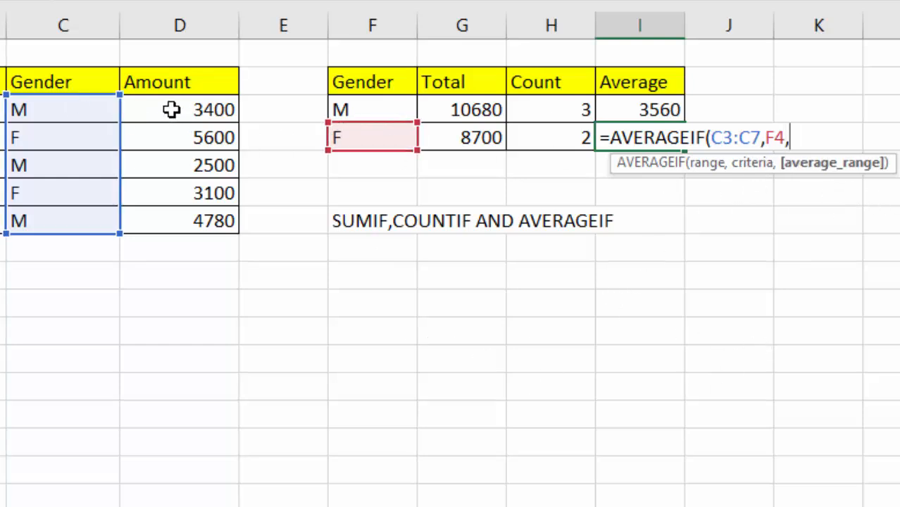
{"action": "left_click_drag", "start_coordinate": [172, 109], "coordinate": [174, 224]}
{"action": "type", "text": ")"}
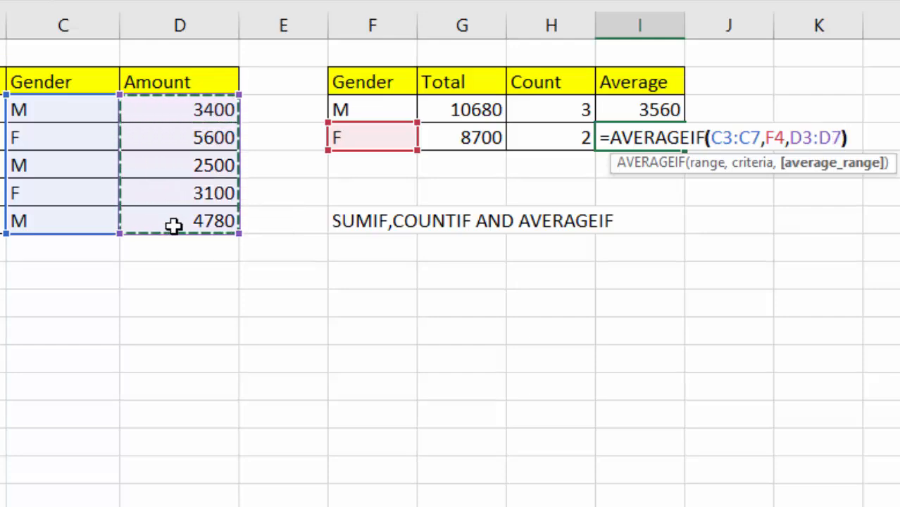
{"action": "key", "text": "Return"}
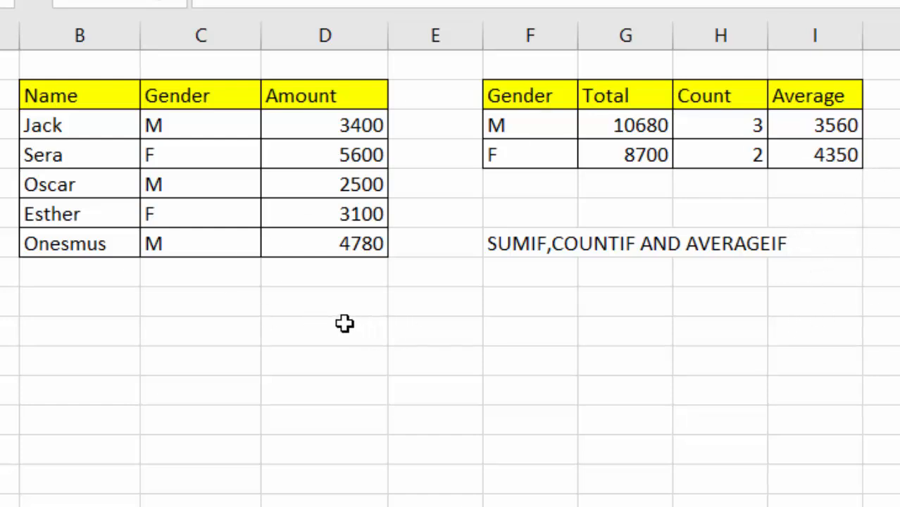
- Enter =AVERAGE(D3,D5,D7) in D9 and compare its 3560 with the M AVERAGEIF result
{"action": "left_click", "coordinate": [322, 300]}
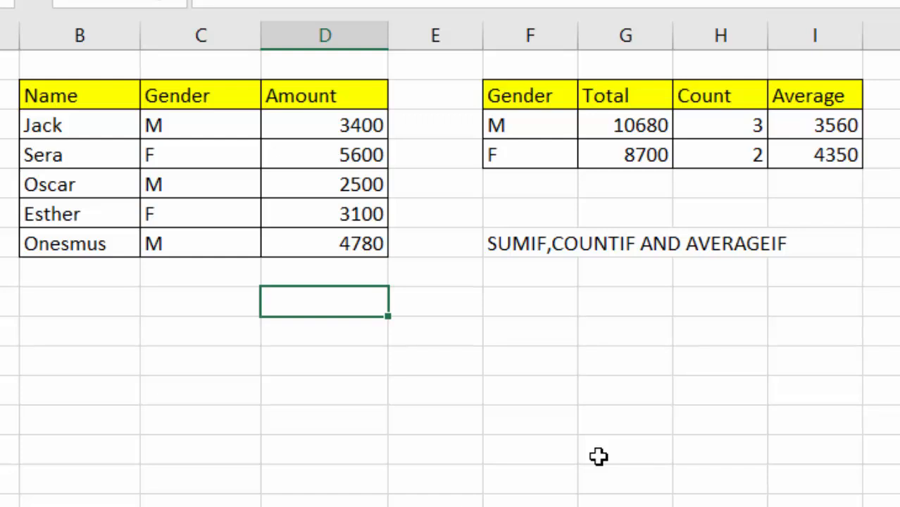
{"action": "type", "text": "=AVER"}
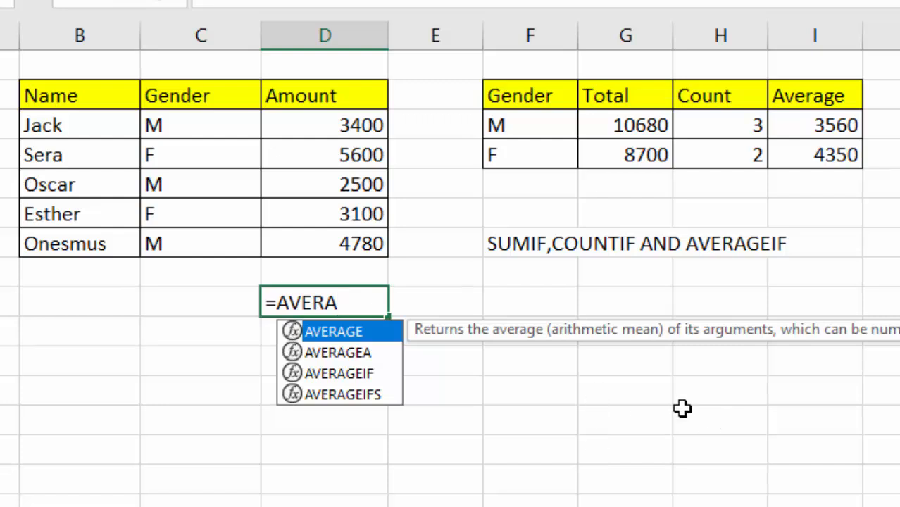
{"action": "type", "text": "A"}
{"action": "double_click", "coordinate": [366, 332]}
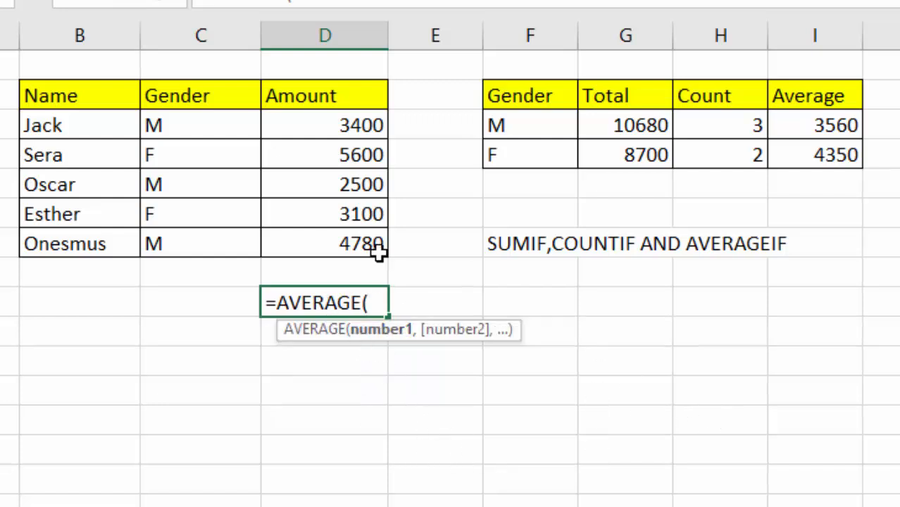
{"action": "left_click", "coordinate": [343, 124]}
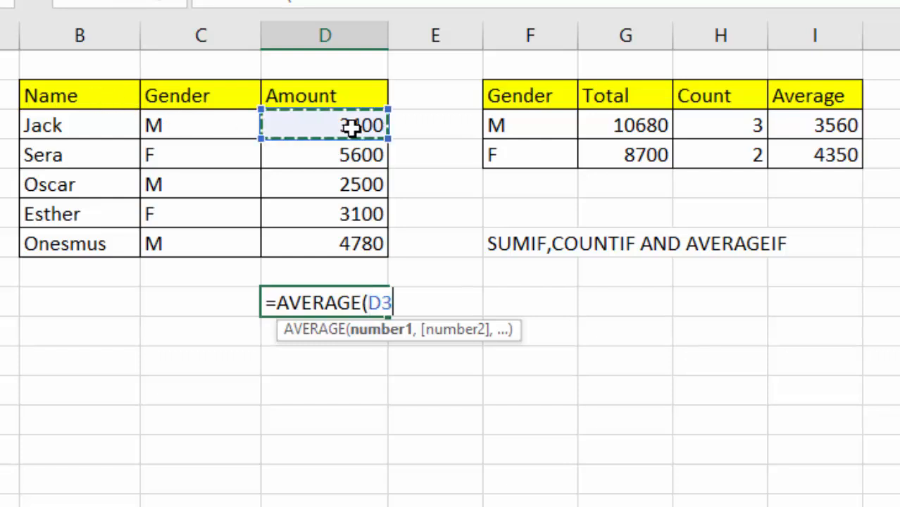
{"action": "type", "text": ","}
{"action": "left_click", "coordinate": [356, 187]}
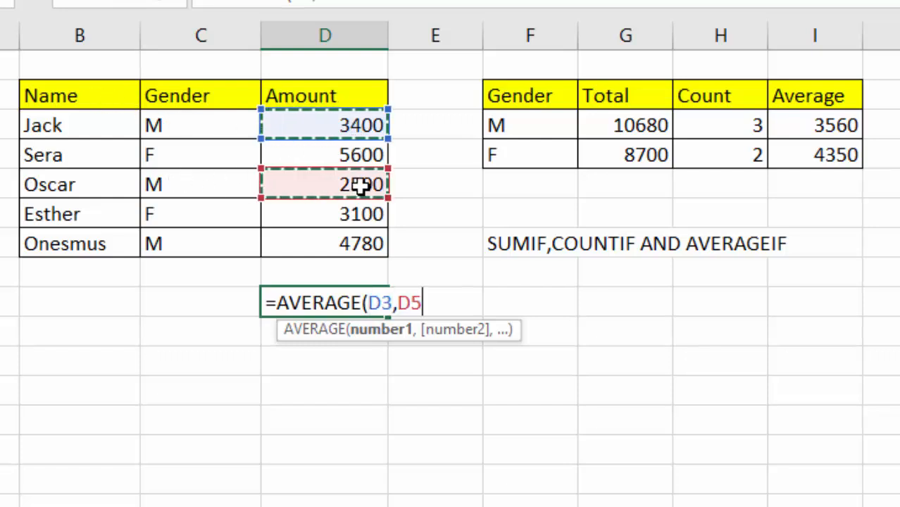
{"action": "type", "text": ","}
{"action": "left_click", "coordinate": [353, 244]}
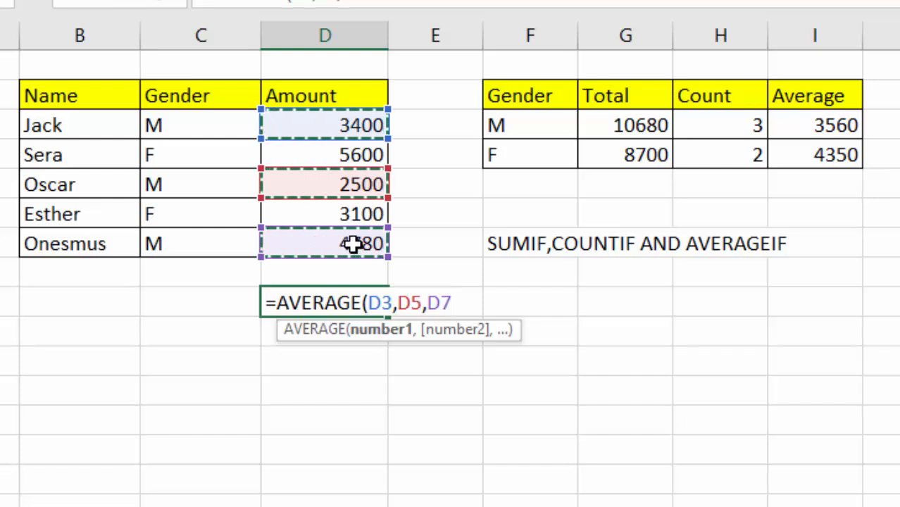
{"action": "key", "text": "Return"}
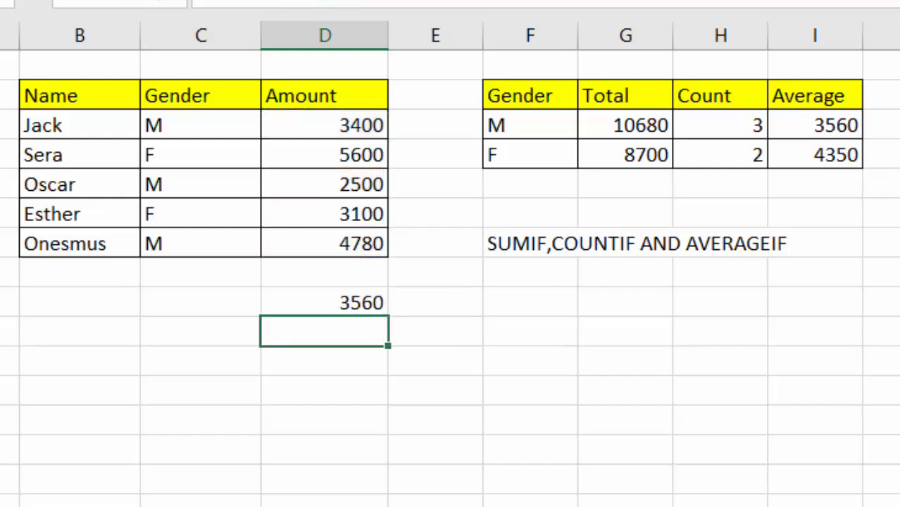
{"action": "left_click", "coordinate": [850, 132]}
{"action": "left_click", "coordinate": [343, 296]}
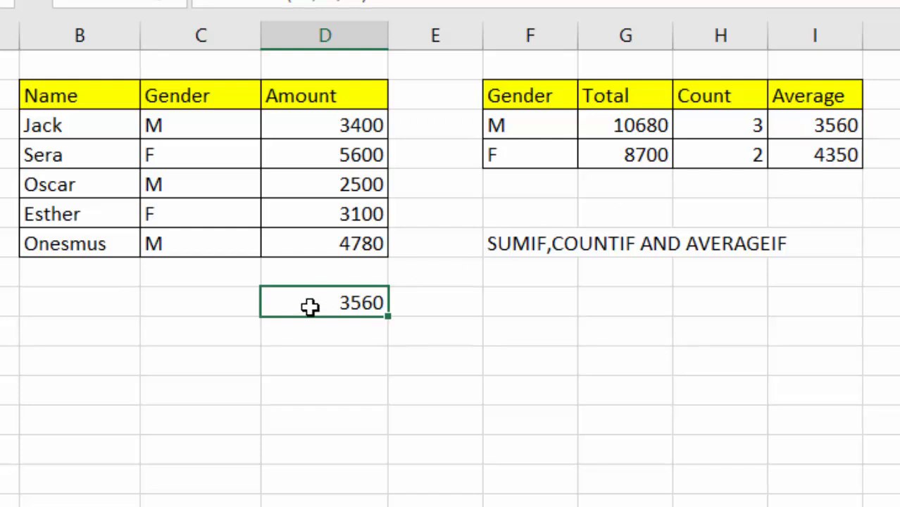
- Enter =AVERAGE(D4,D6) below the male check and compare its 4350 with the F AVERAGEIF
{"action": "left_click", "coordinate": [356, 339]}
{"action": "type", "text": "="}
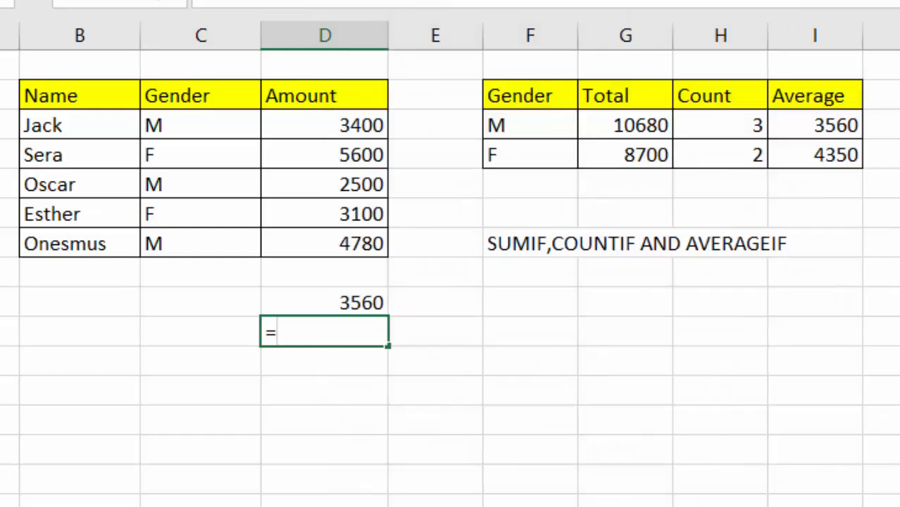
{"action": "type", "text": "AVERA"}
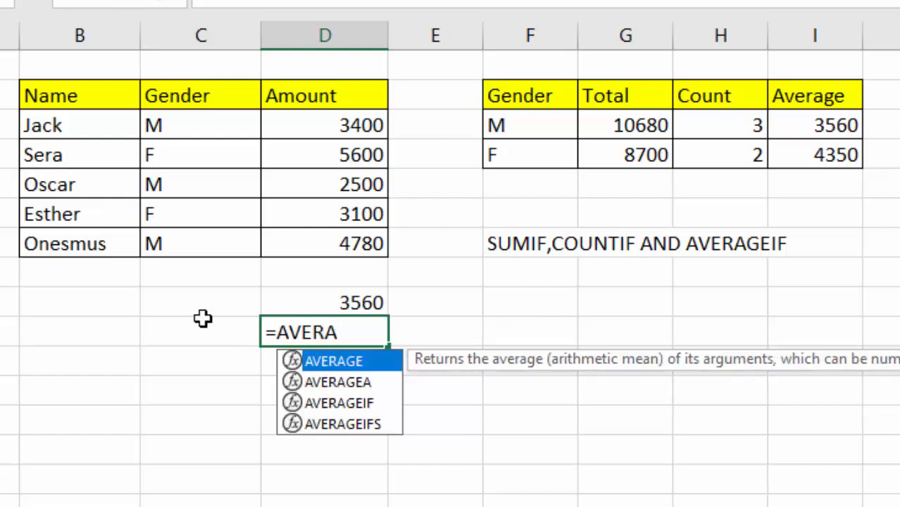
{"action": "double_click", "coordinate": [345, 365]}
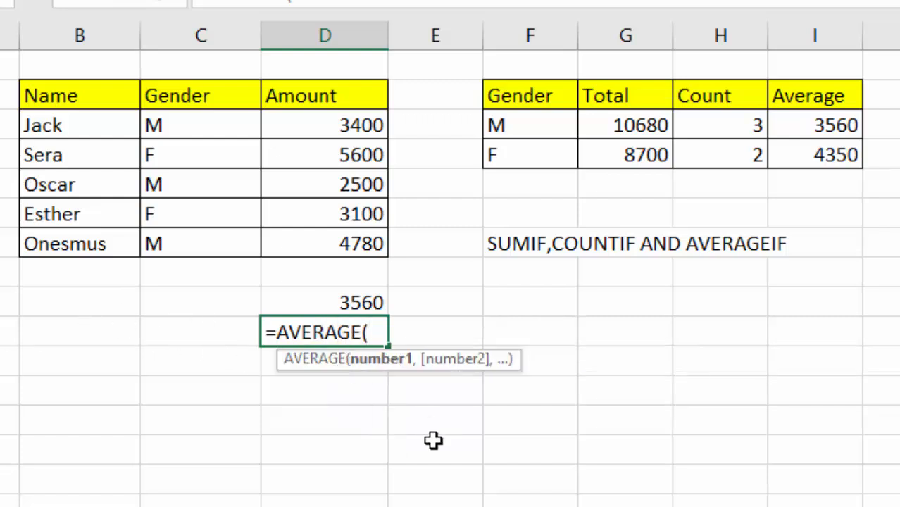
{"action": "left_click", "coordinate": [361, 157]}
{"action": "type", "text": ","}
{"action": "left_click", "coordinate": [361, 215]}
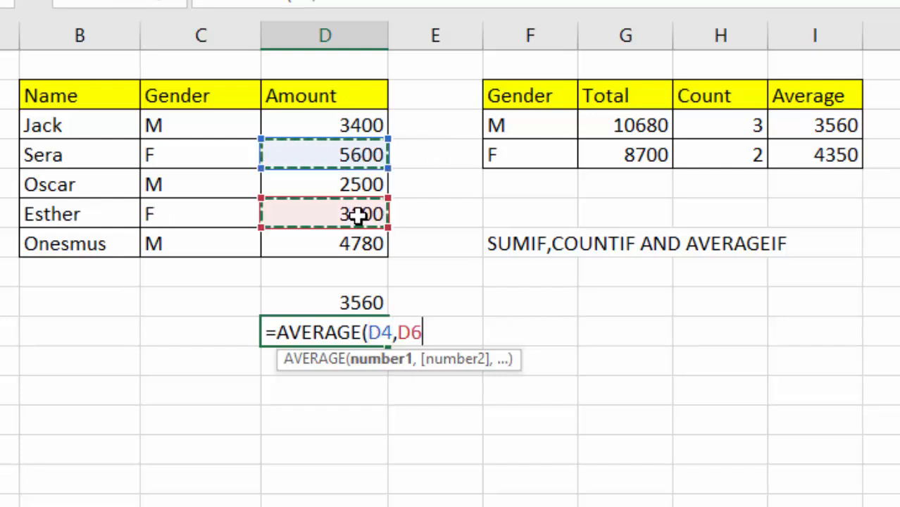
{"action": "key", "text": "Return"}
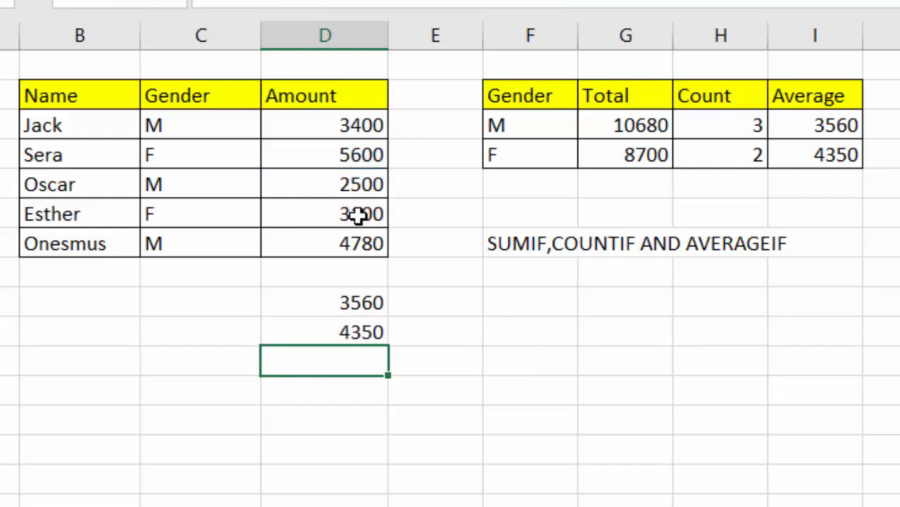
{"action": "left_click", "coordinate": [810, 154]}
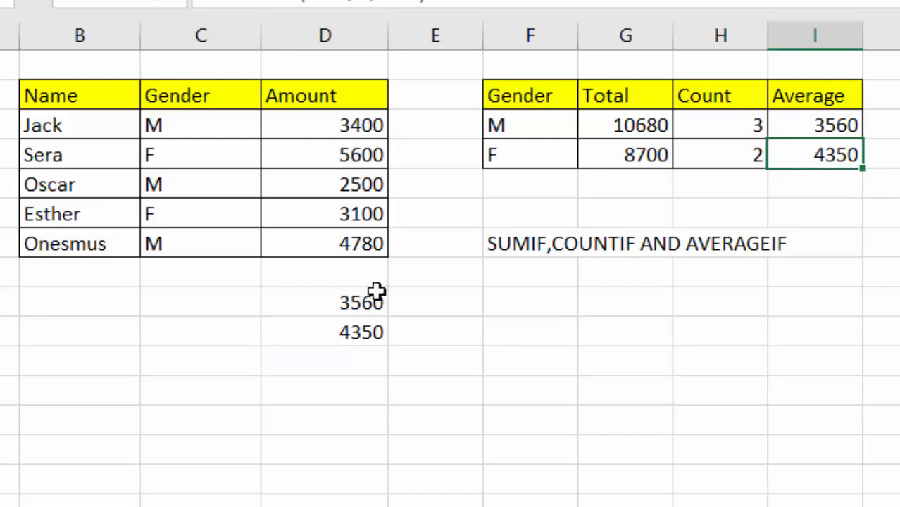
{"action": "left_click", "coordinate": [352, 329]}
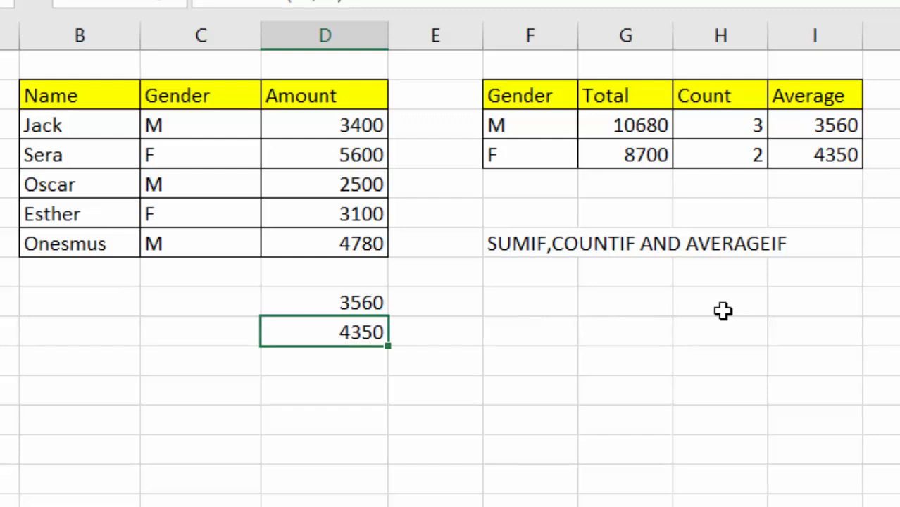
- Select the two check cells under Amount and delete the 3560 and 4350 values
{"action": "left_click_drag", "start_coordinate": [361, 300], "coordinate": [348, 340]}
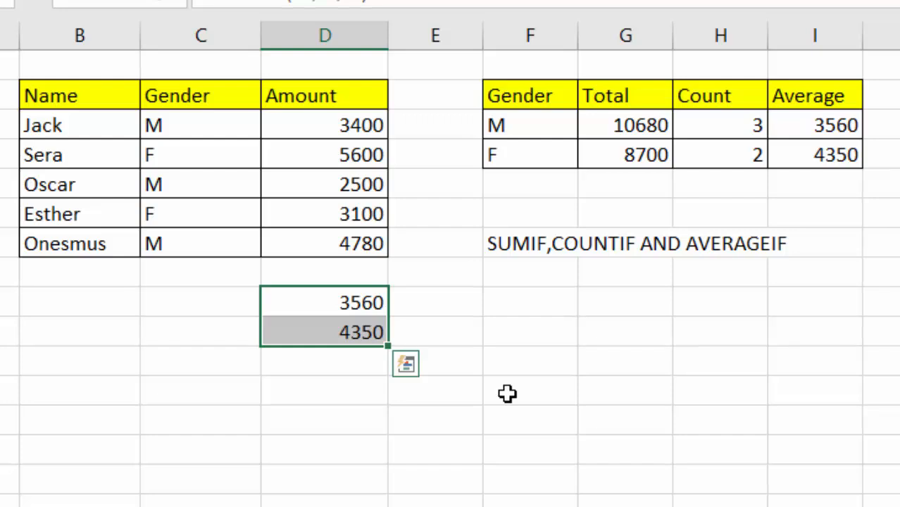
{"action": "key", "text": "Delete"}
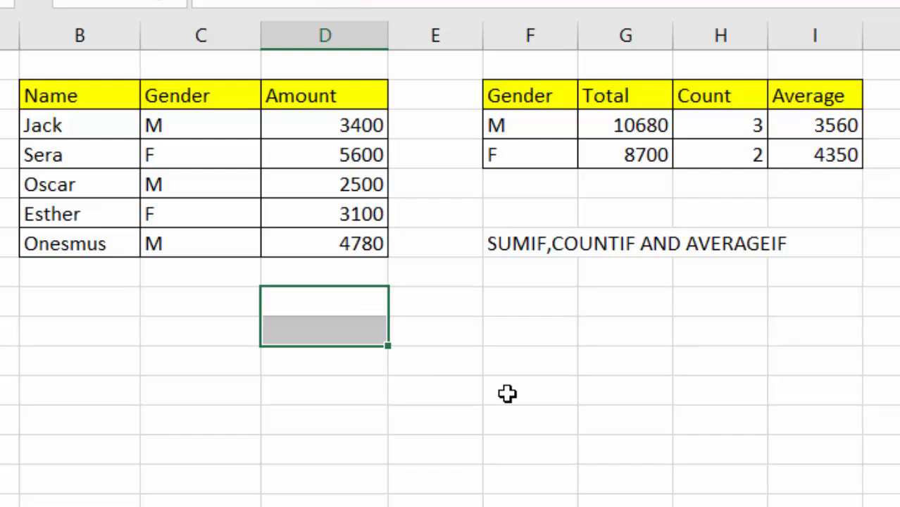